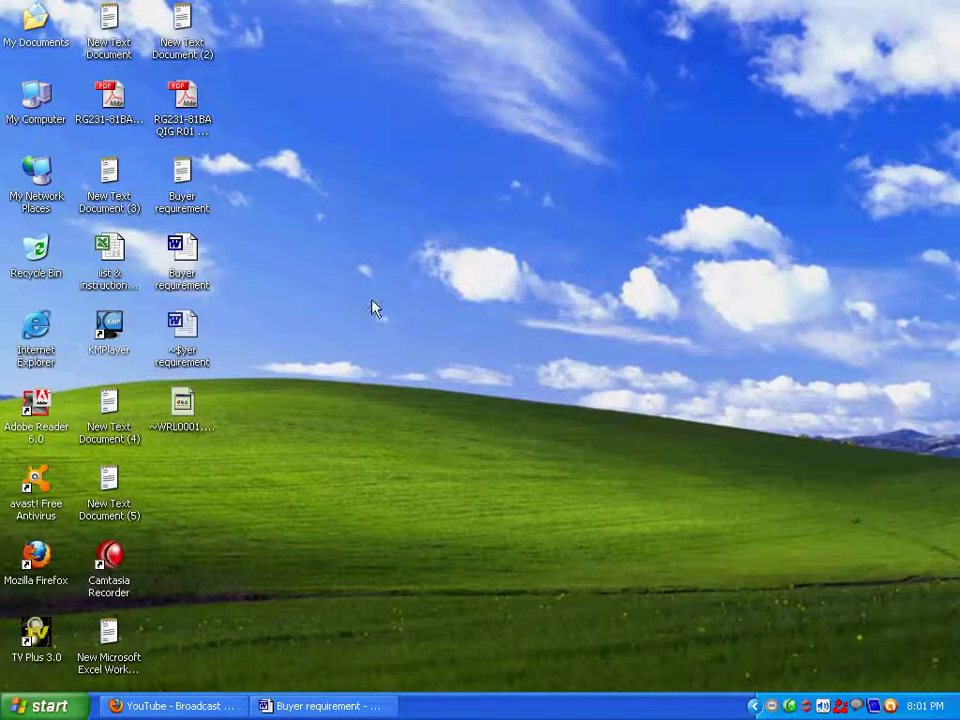
Restore the Buyer requirement Word document from the taskbar.
click(356, 705)
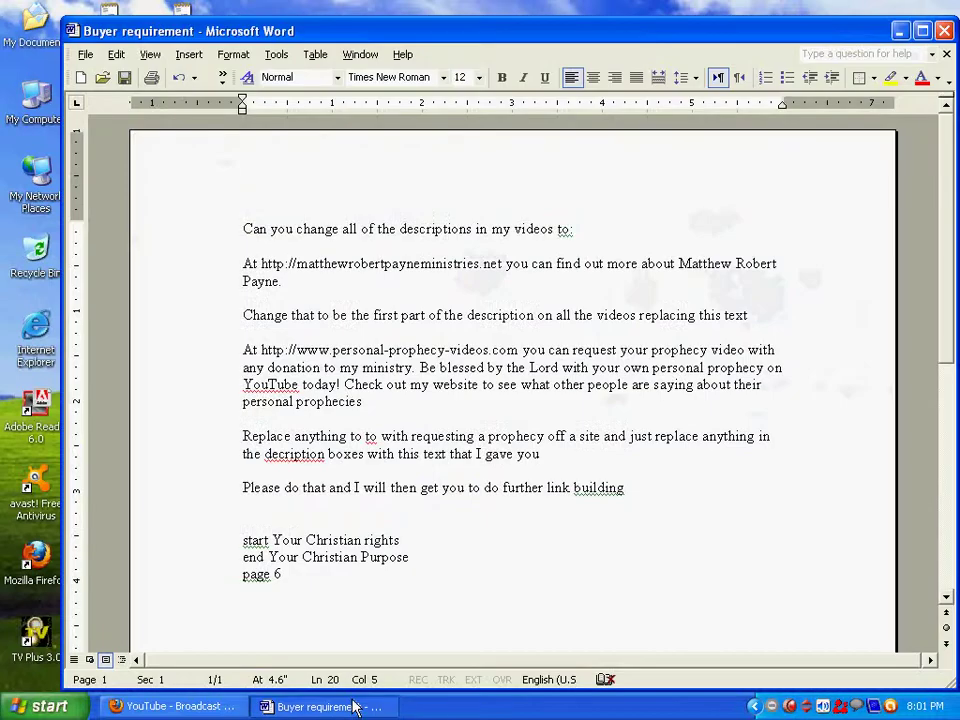
drag(432, 37, 410, 24)
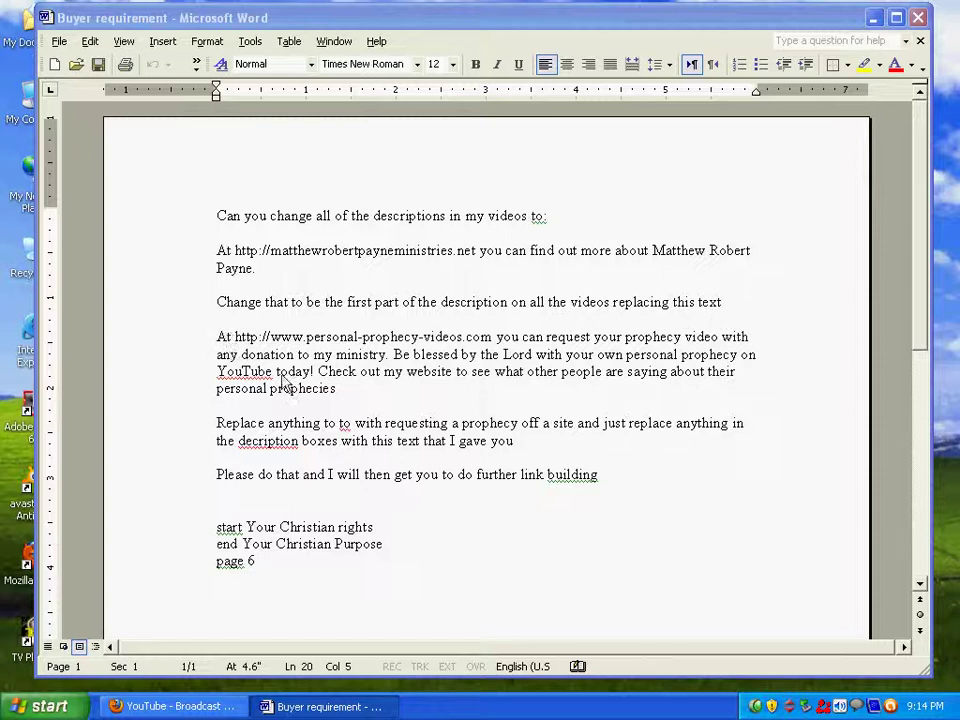
drag(217, 336, 354, 396)
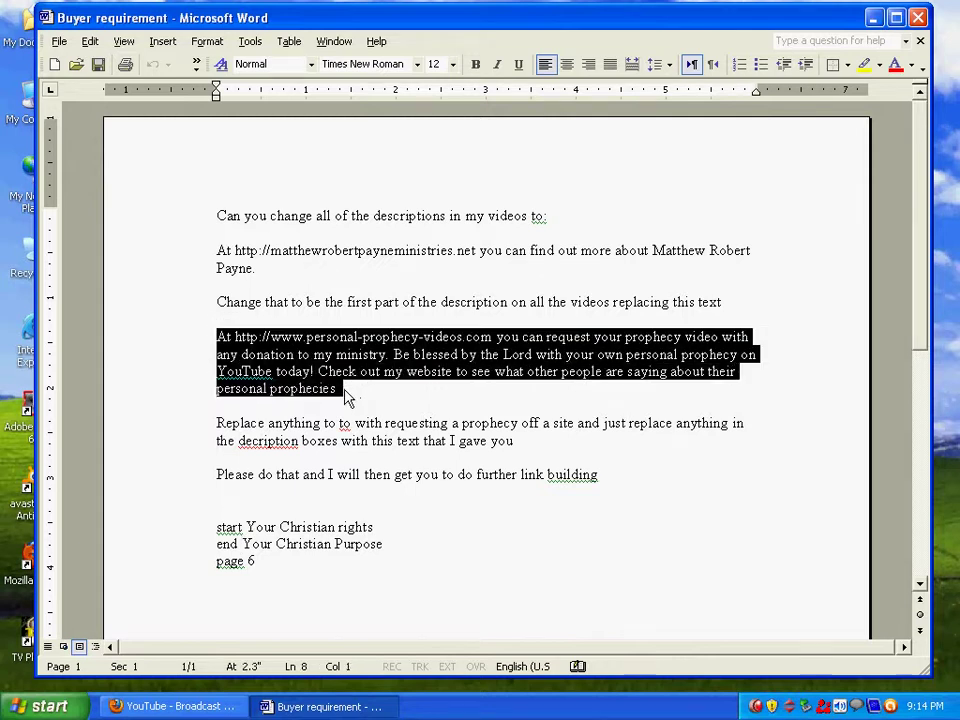
click(343, 390)
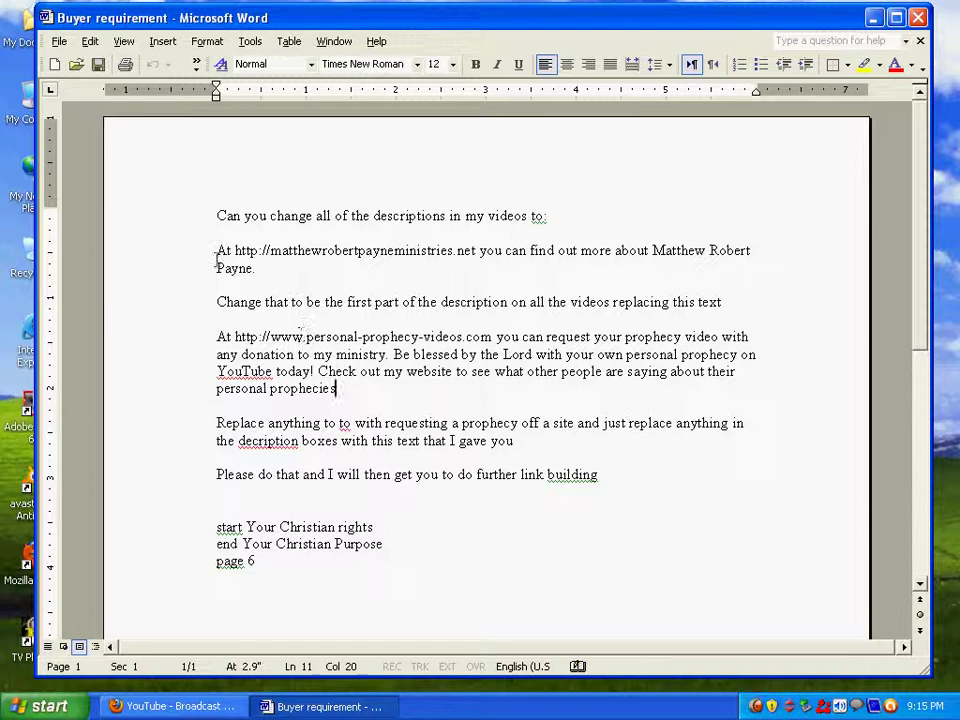
drag(216, 248, 264, 276)
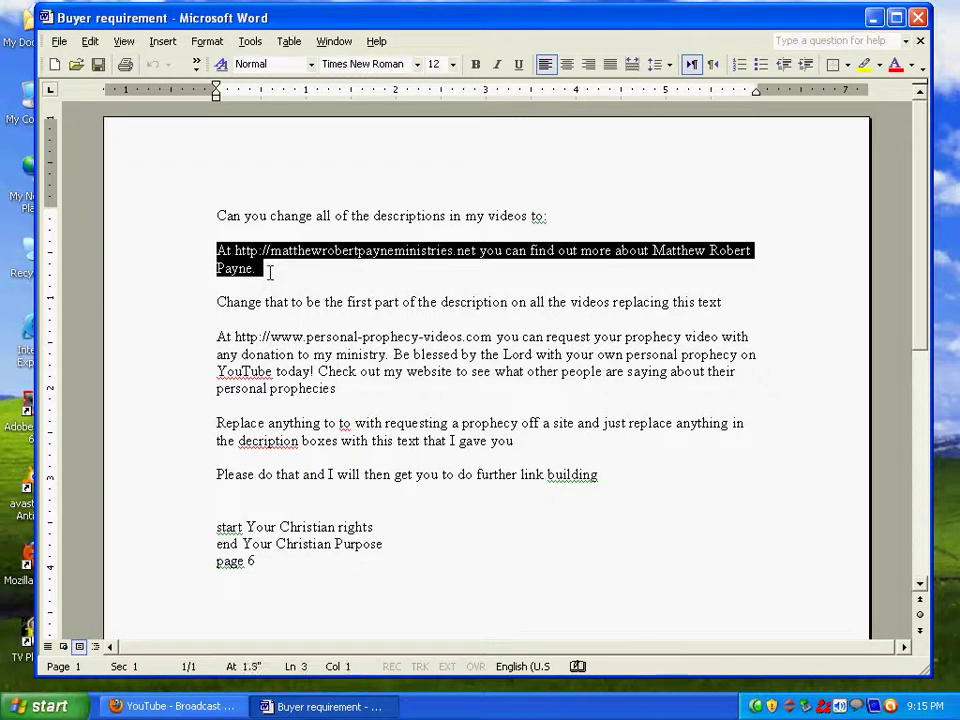
click(269, 269)
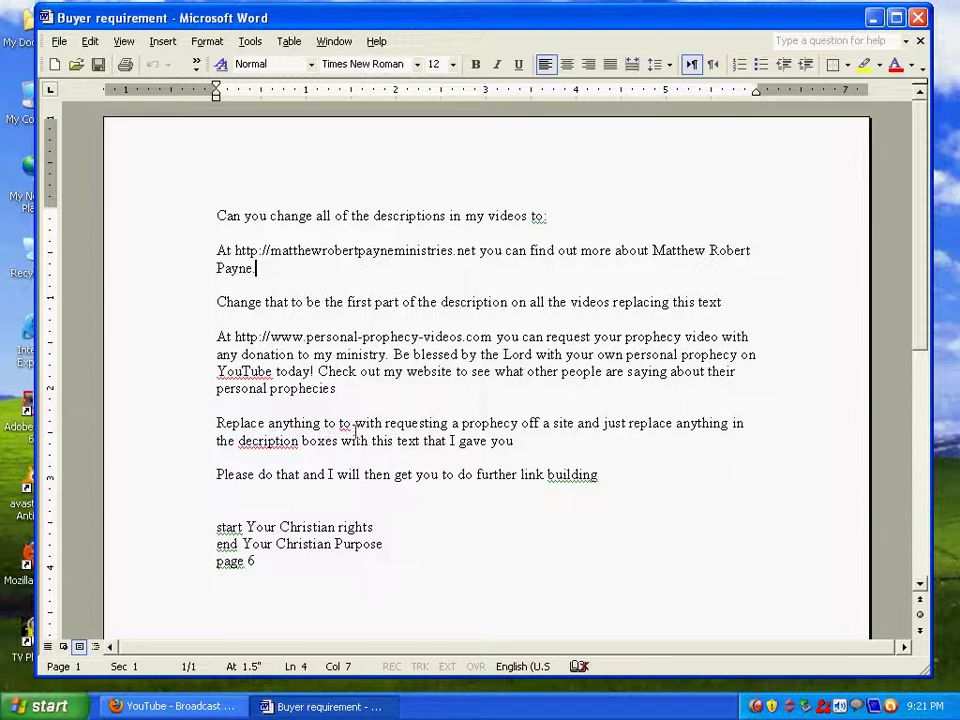
click(349, 424)
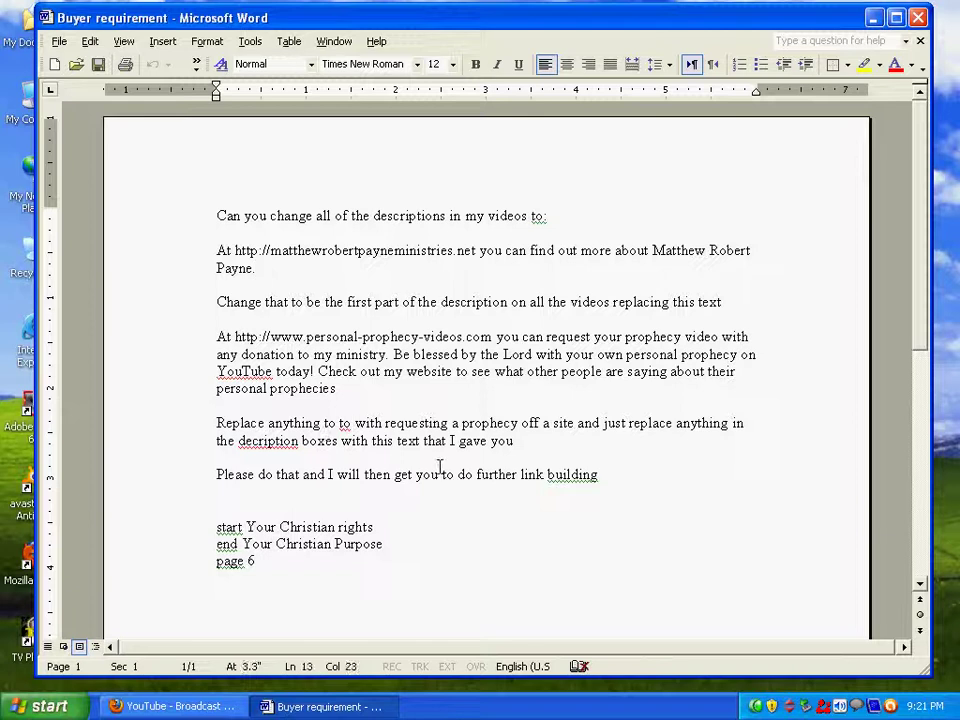
Correct the duplicate 'to to' to 'to do' and fix 'decription' to 'description'.
key(BackSpace)
key(BackSpace)
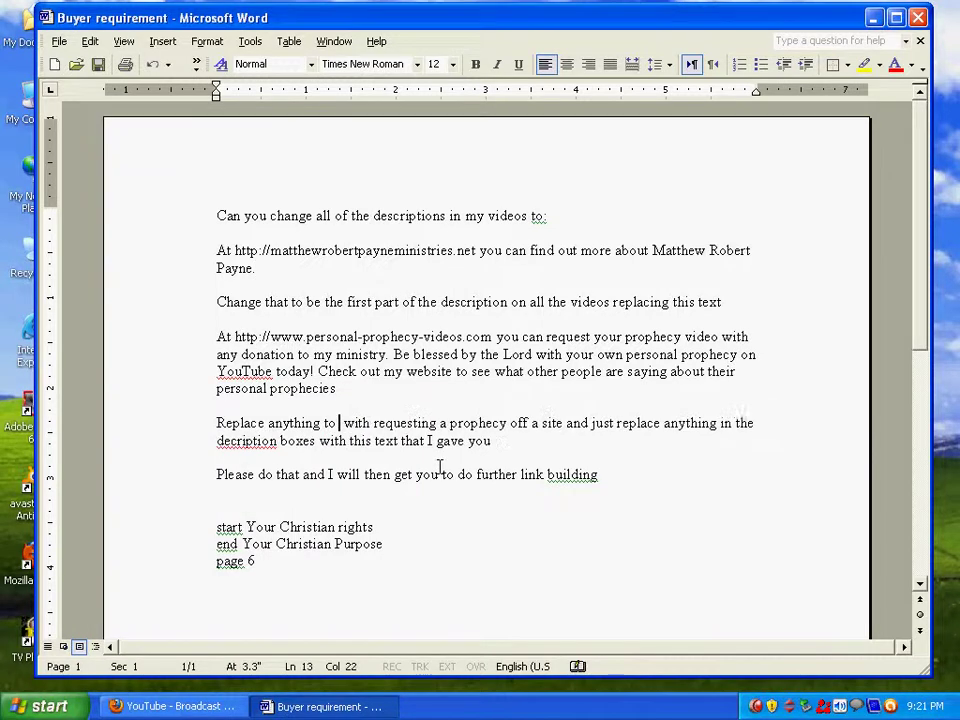
text(do)
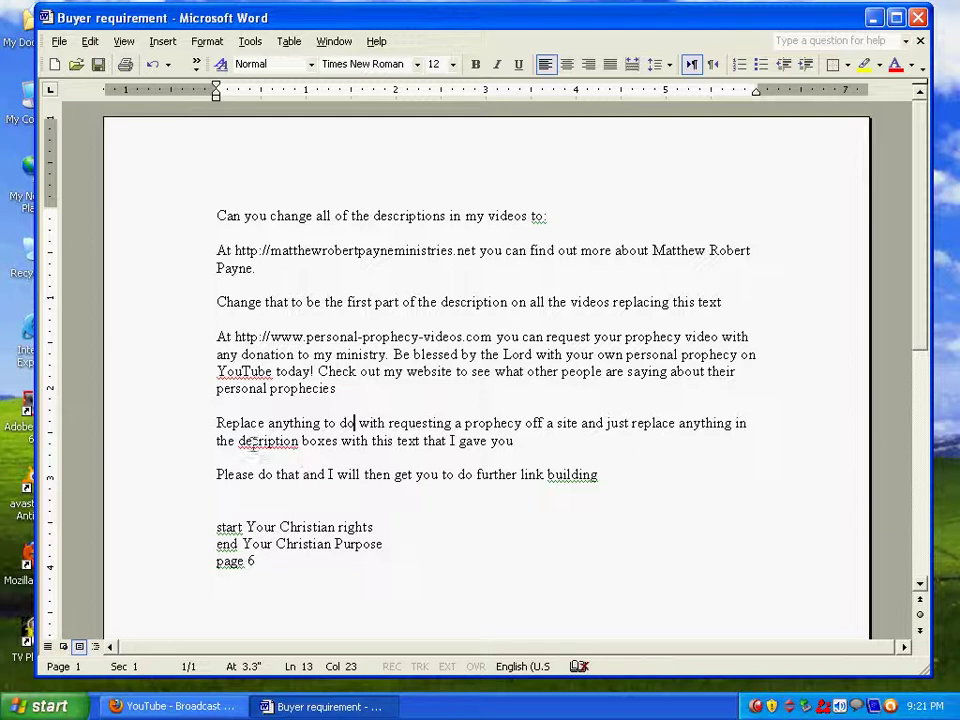
click(253, 441)
key(BackSpace)
text(s)
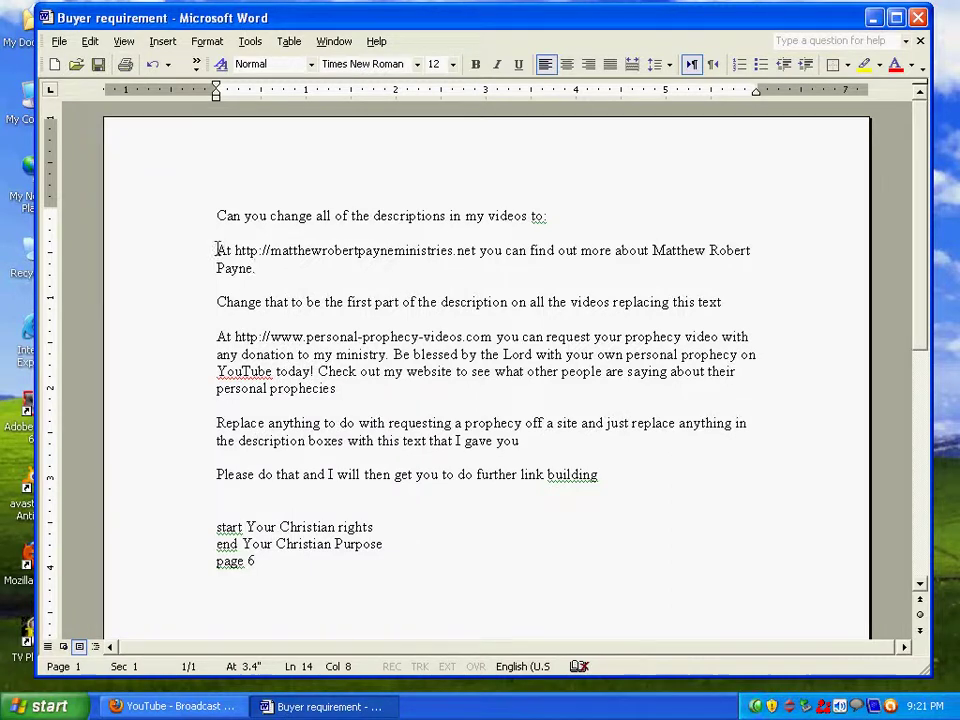
Highlight and release the two link paragraphs, then minimize the Buyer requirement window.
drag(216, 251, 257, 268)
click(270, 266)
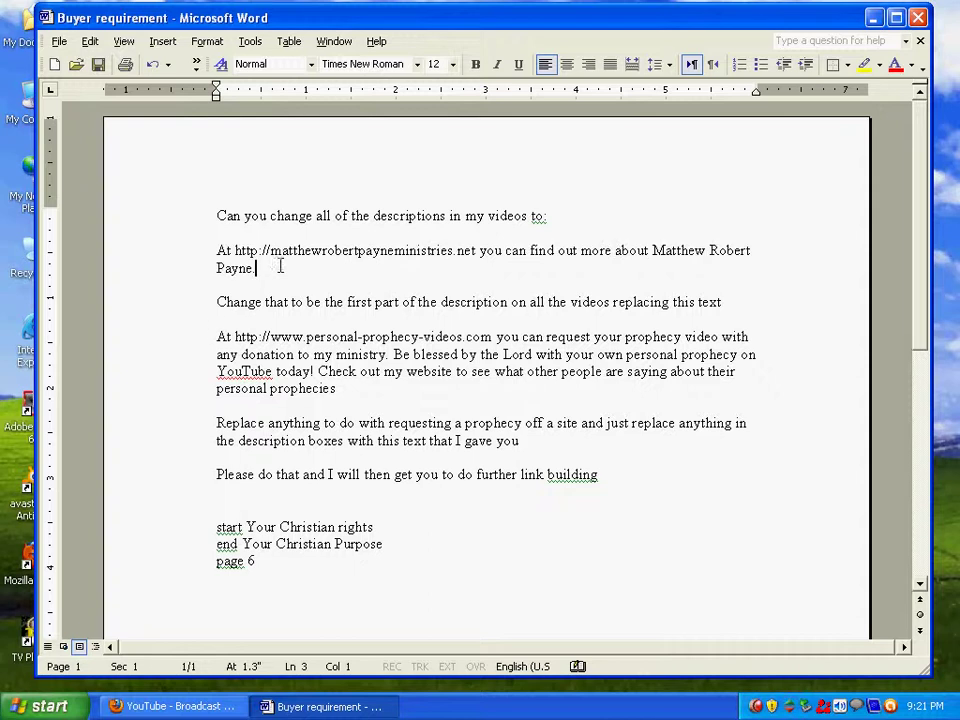
drag(216, 336, 336, 389)
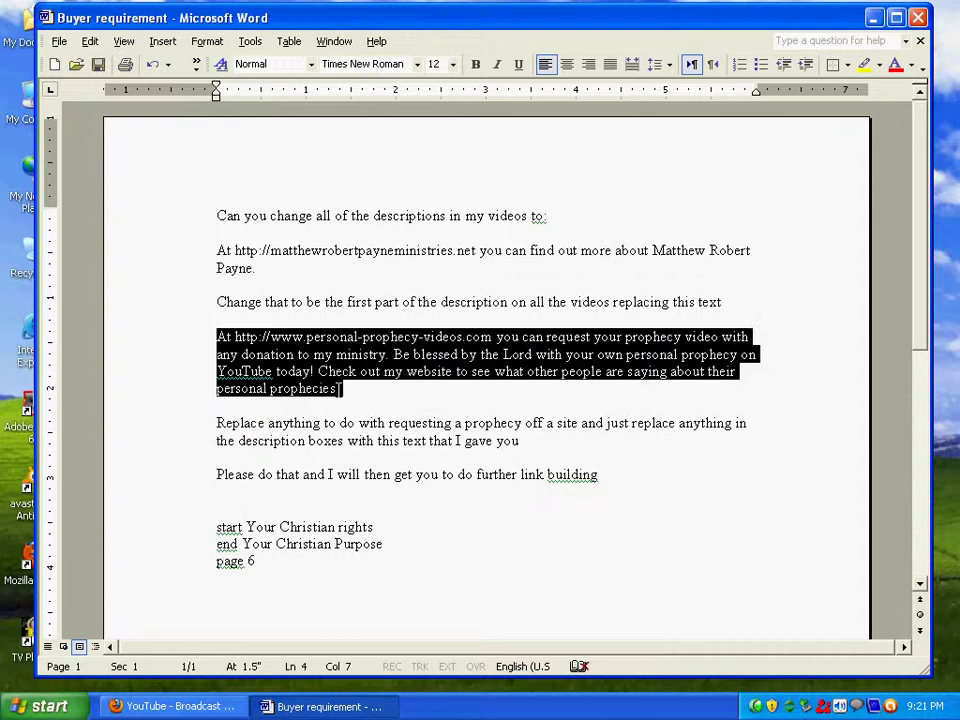
click(339, 391)
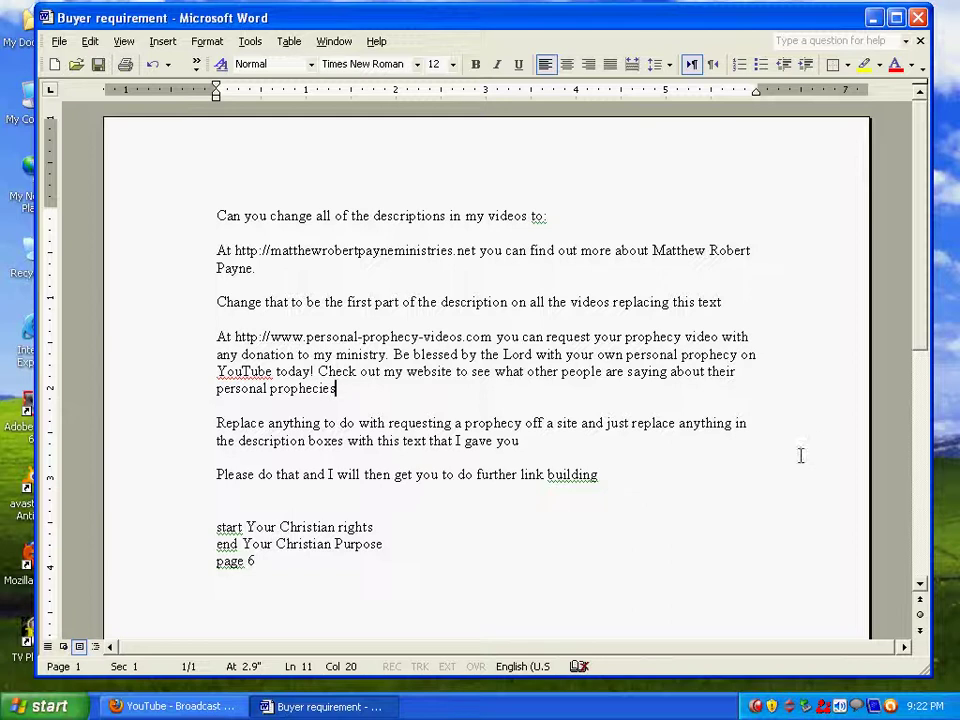
click(875, 18)
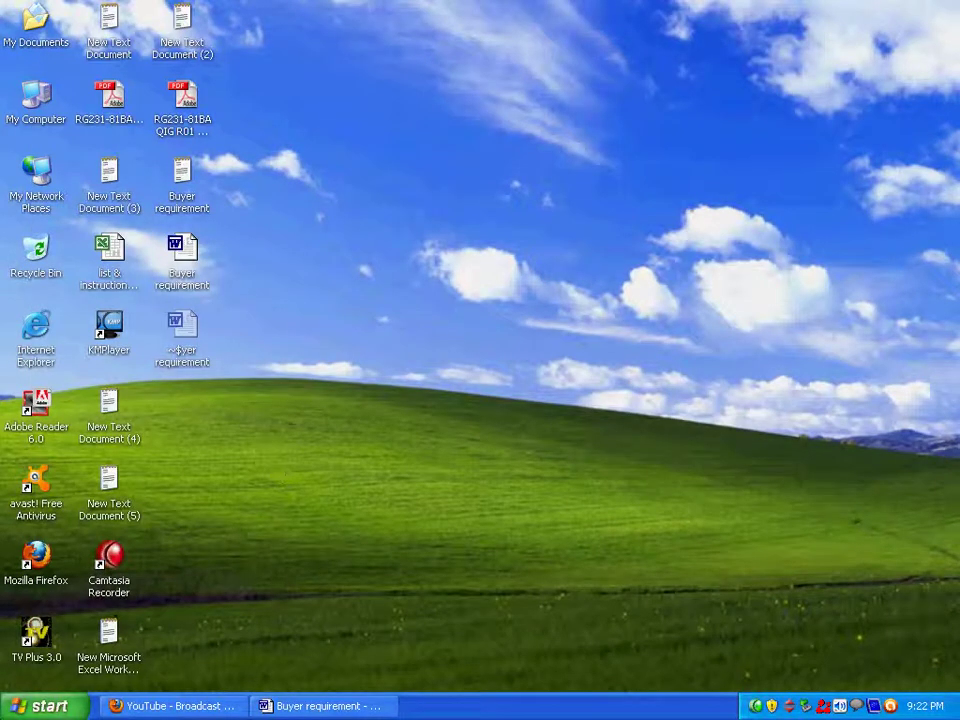
Launch oDesk Team from Start > Programs > oDesk.
click(40, 706)
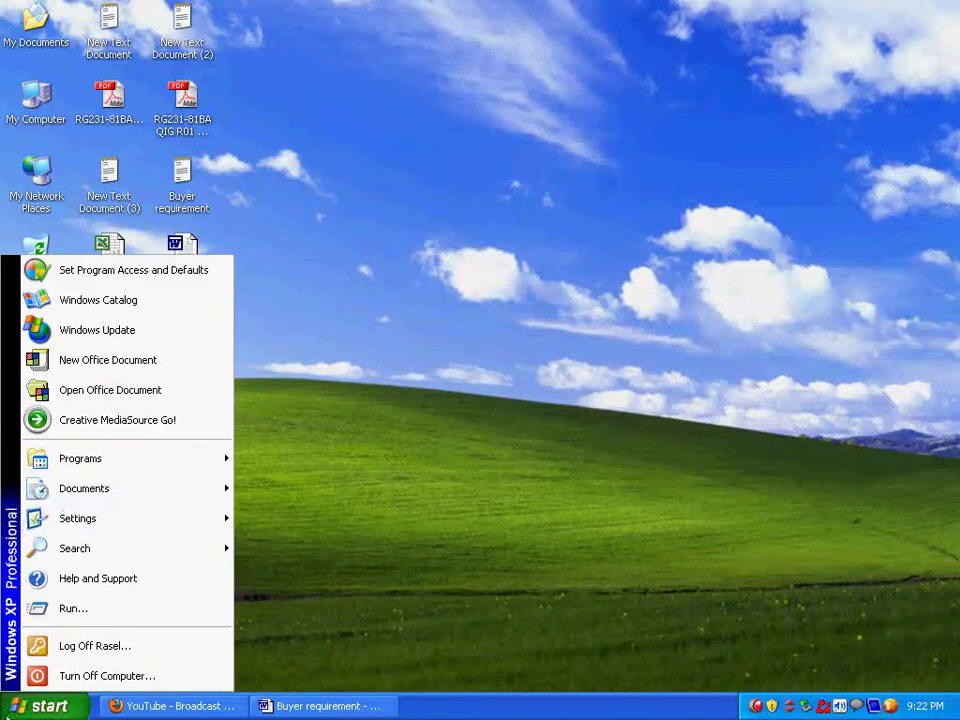
mouse_move(126, 461)
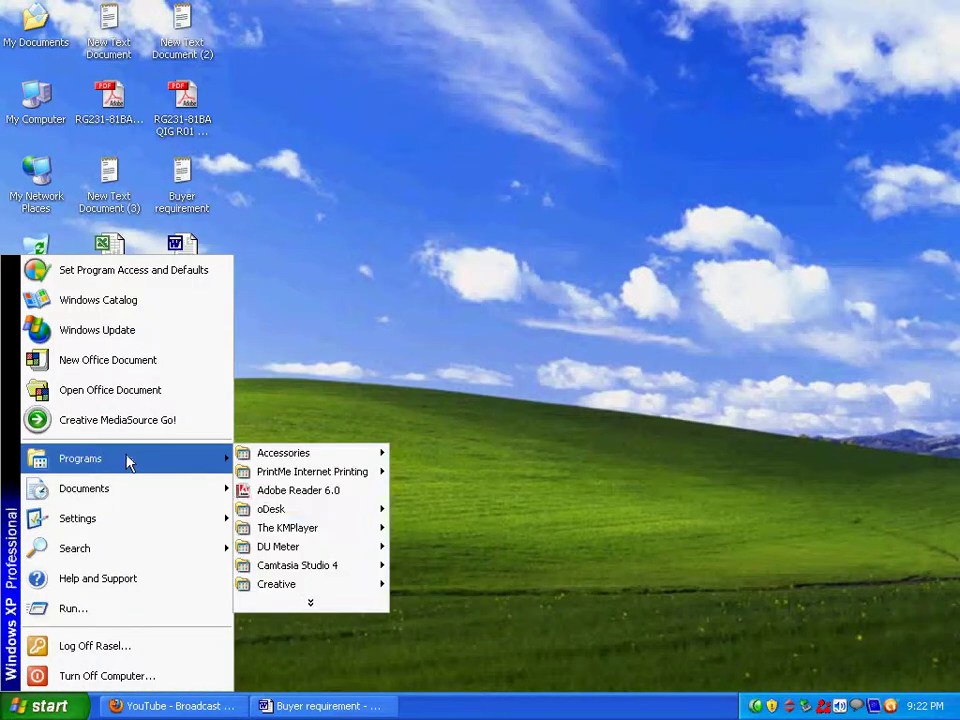
mouse_move(339, 511)
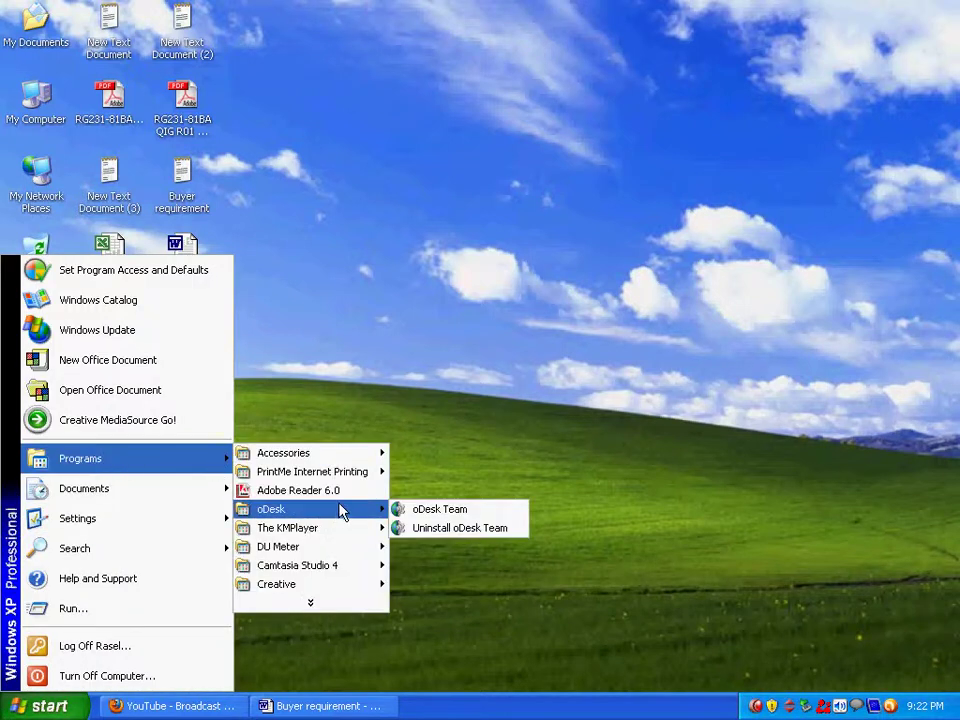
click(440, 509)
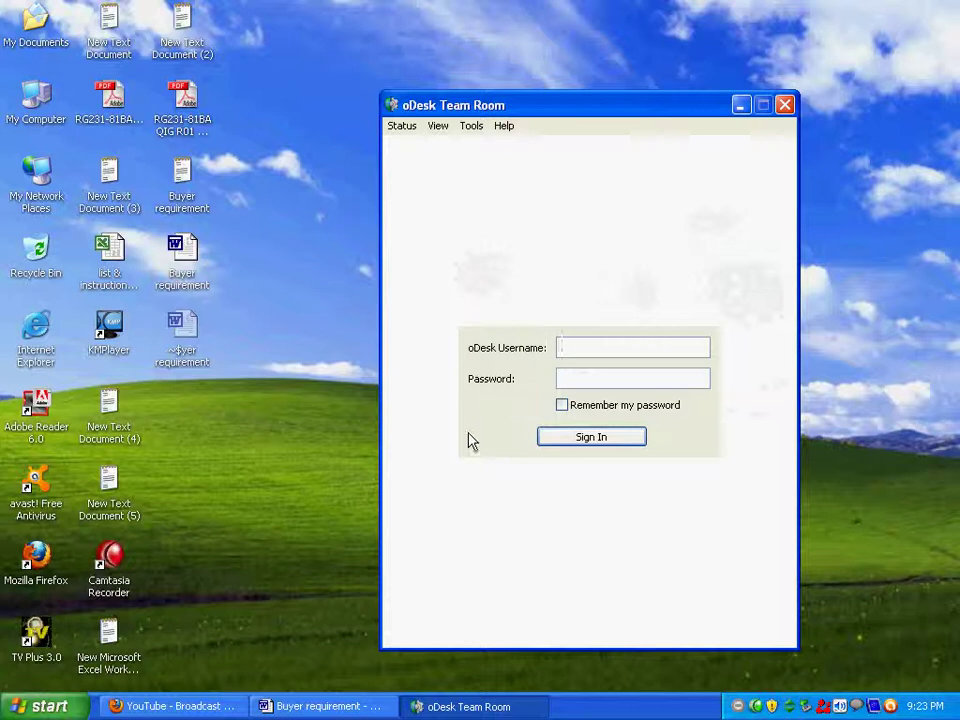
click(172, 706)
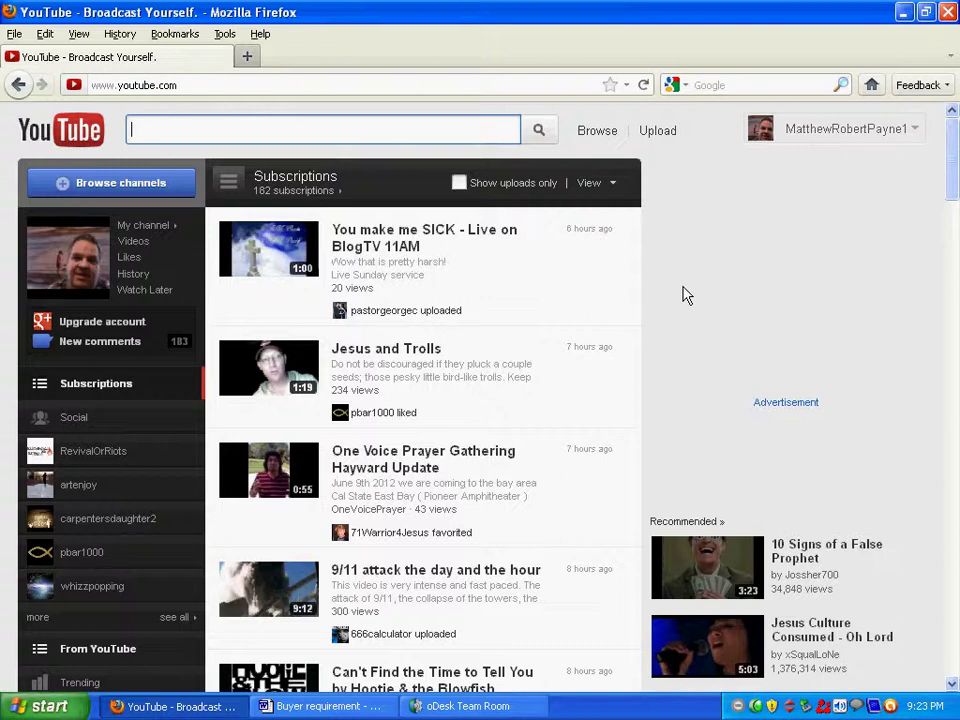
click(904, 12)
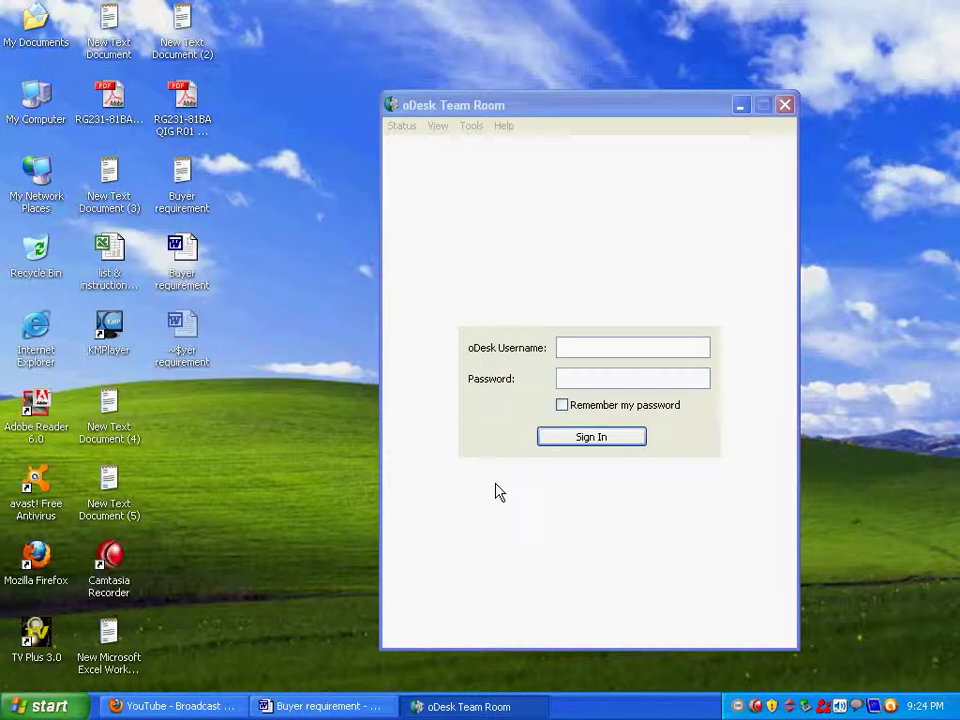
click(609, 347)
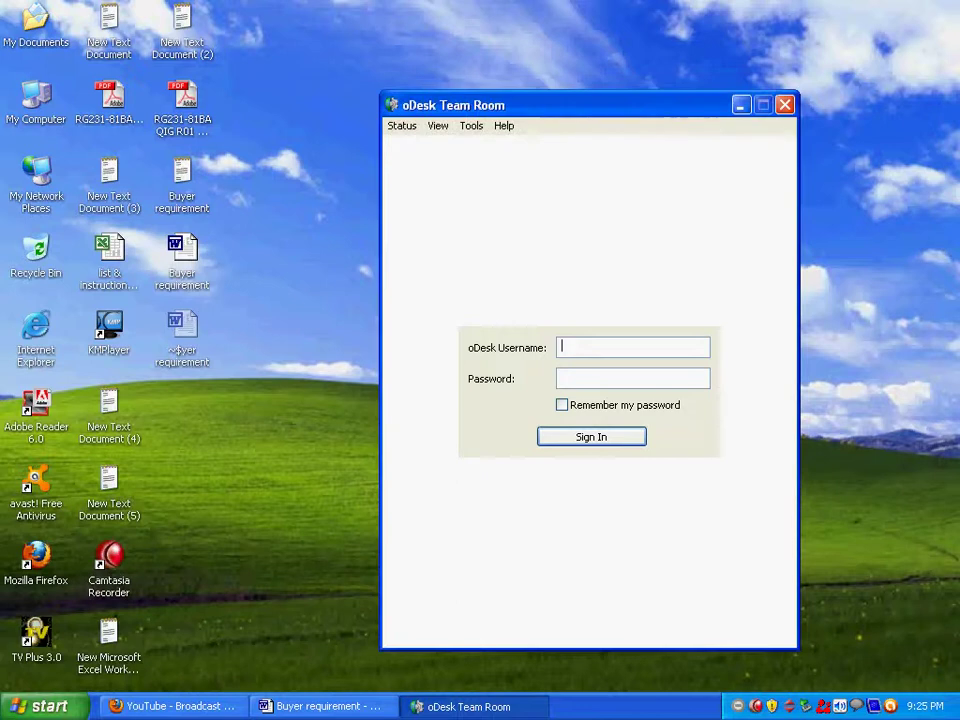
Sign in to oDesk Team Room with the account username and password.
text(rasel1617)
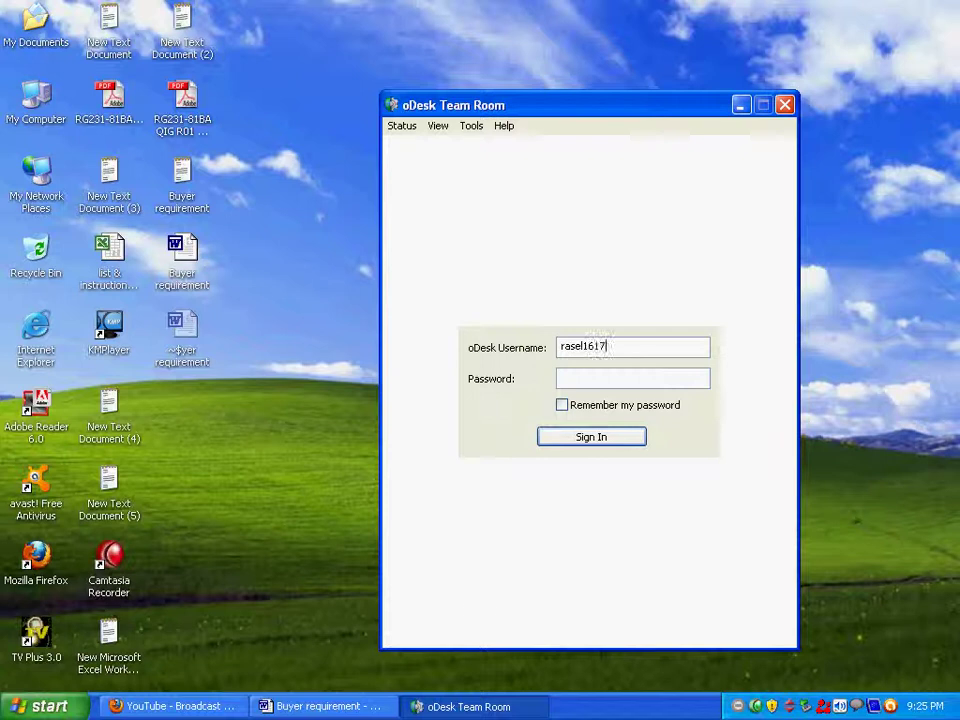
click(576, 376)
text(••••••••••••••••)
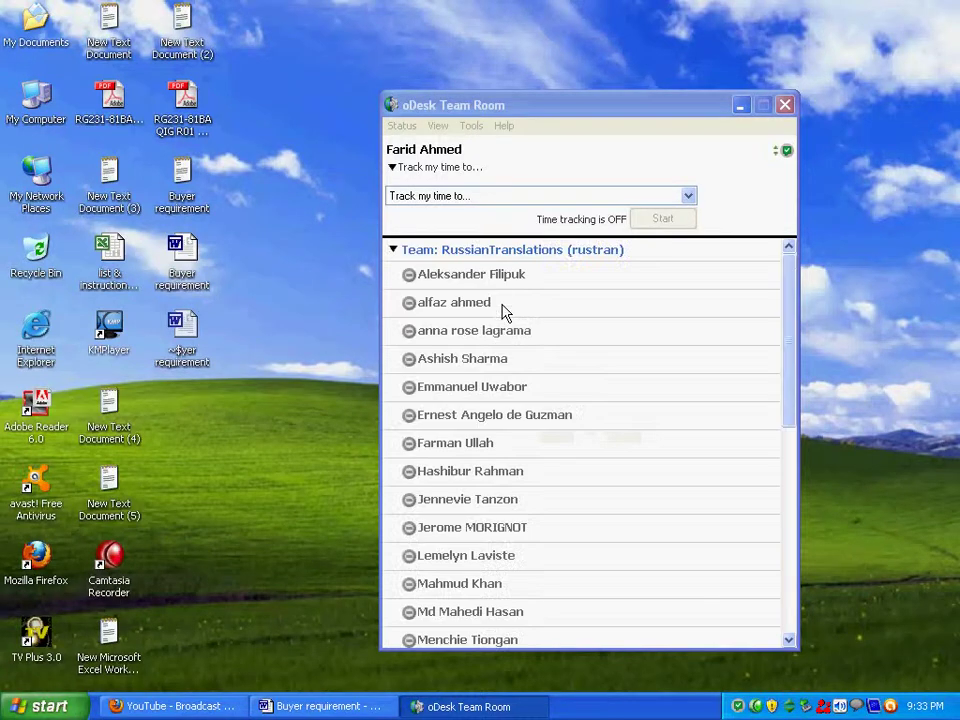
click(433, 108)
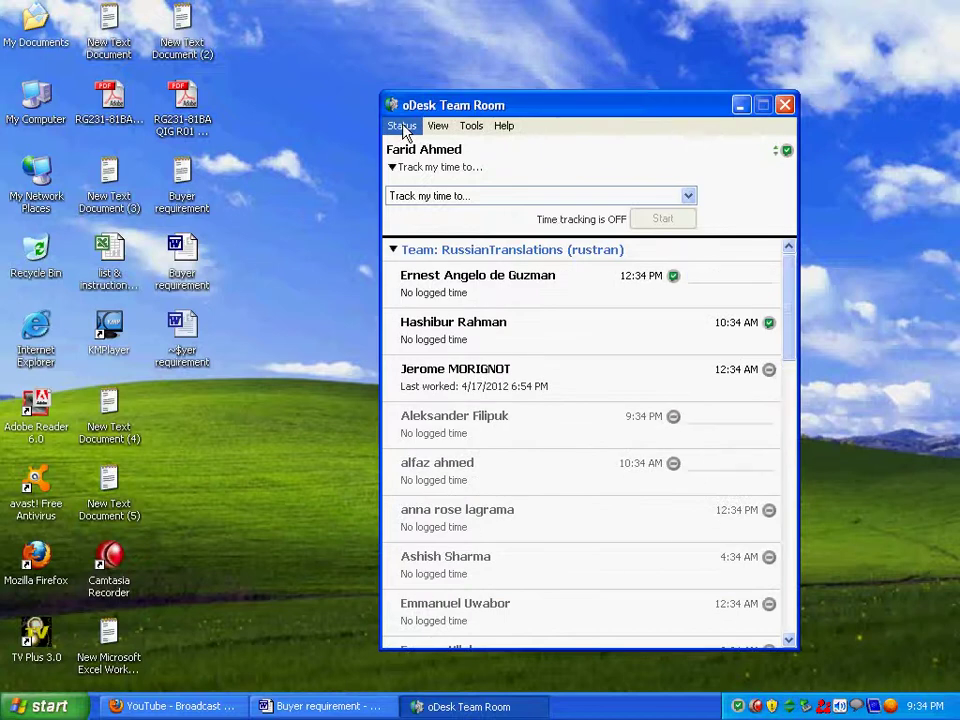
click(402, 126)
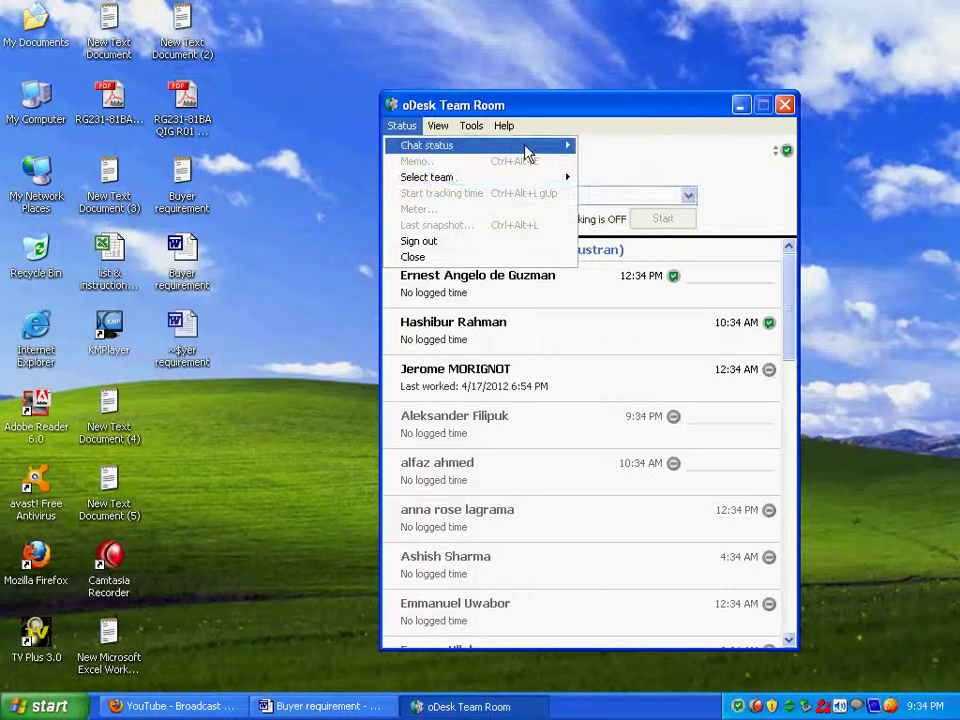
mouse_move(551, 150)
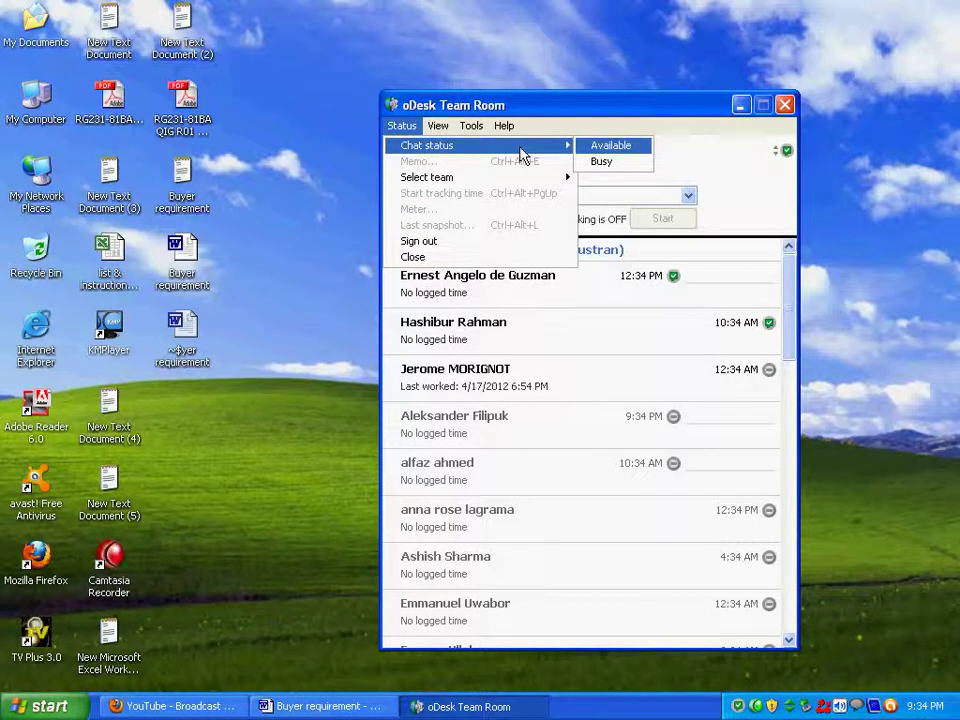
mouse_move(418, 188)
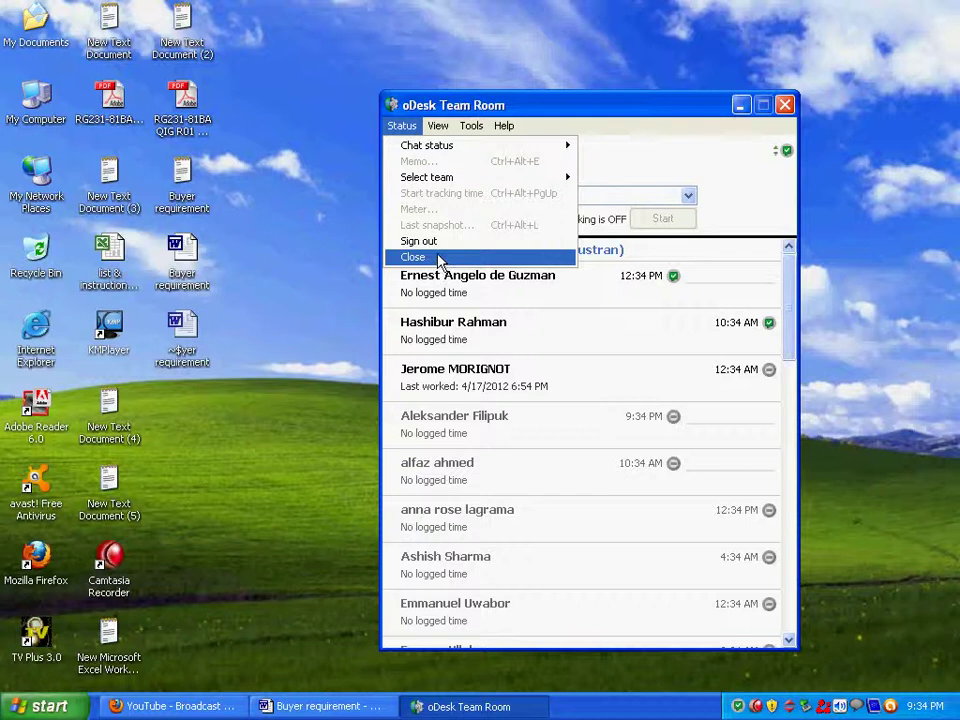
click(527, 107)
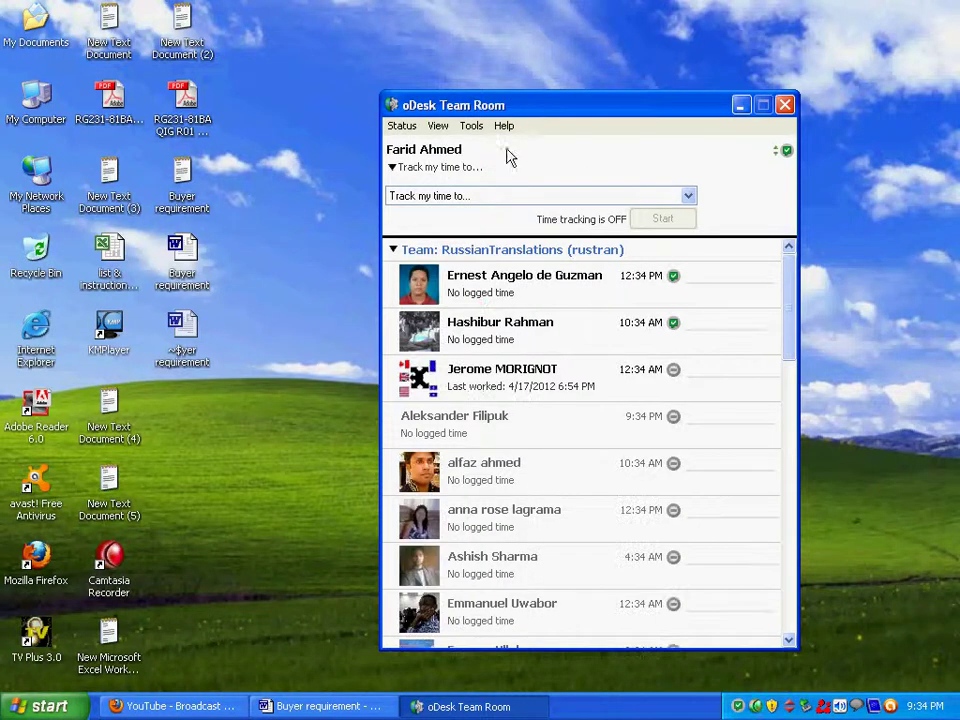
click(437, 126)
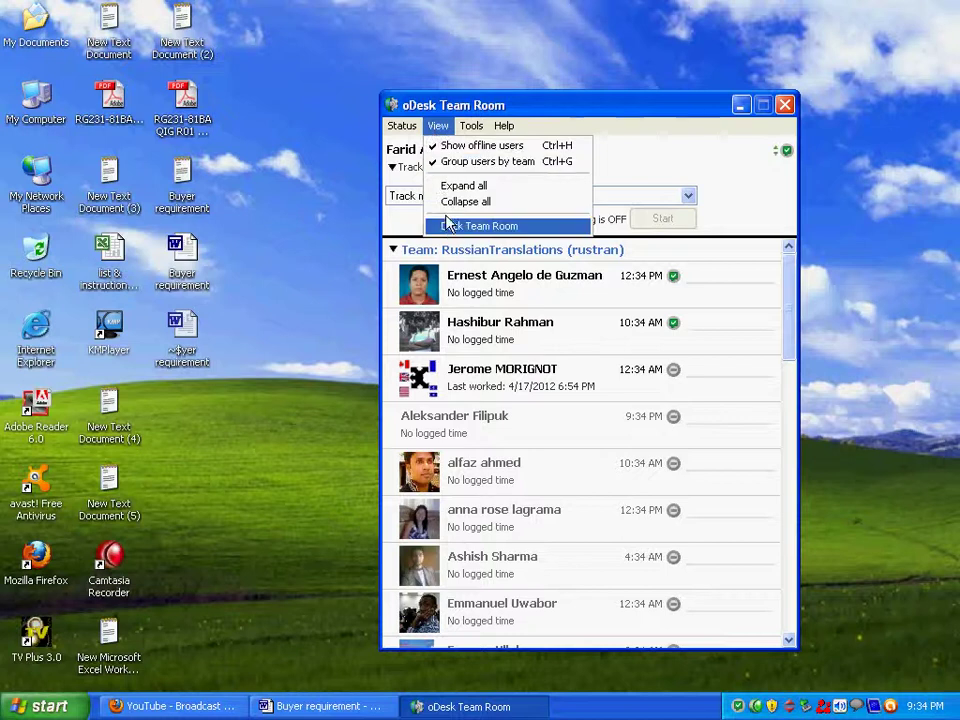
mouse_move(503, 125)
click(545, 107)
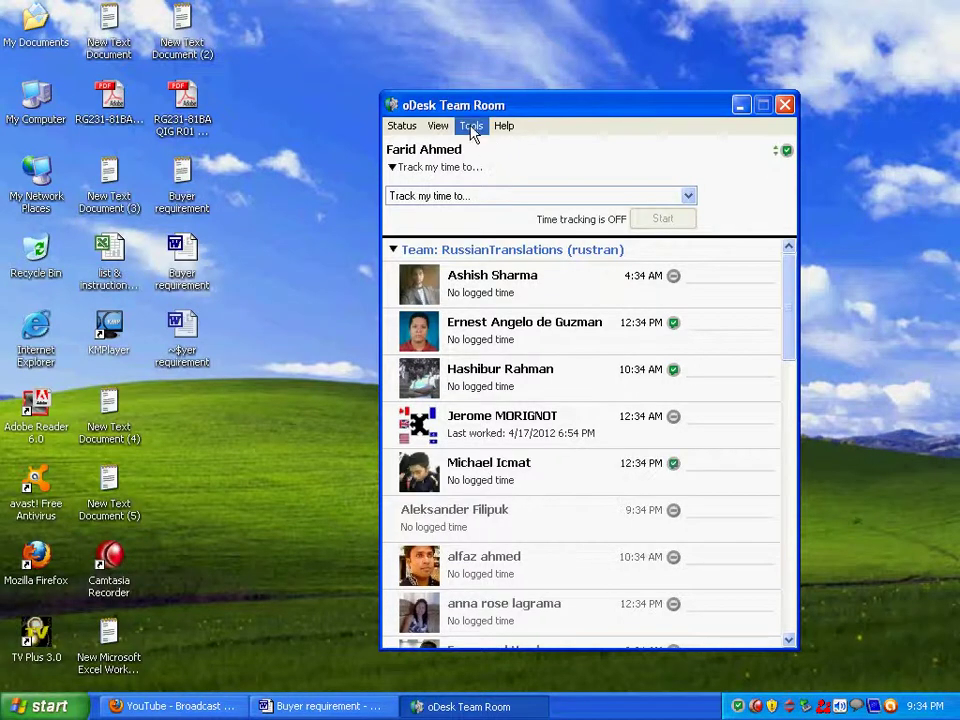
click(469, 127)
mouse_move(580, 150)
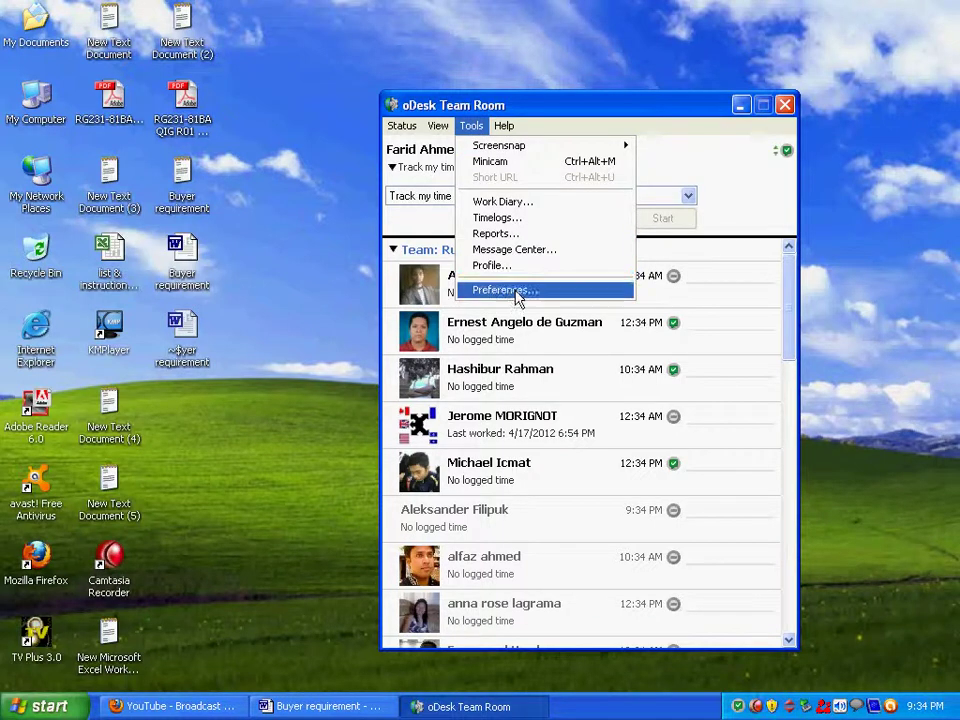
click(542, 117)
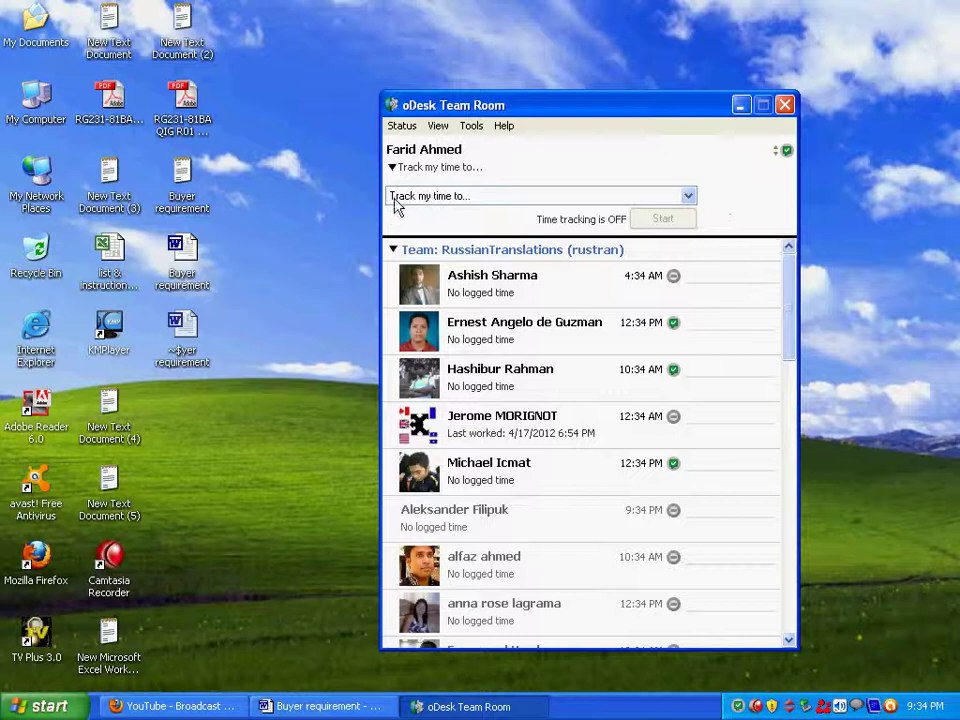
Choose the buyer's company under 'Track my time to...' and start, bringing up the Memo dialog.
click(690, 198)
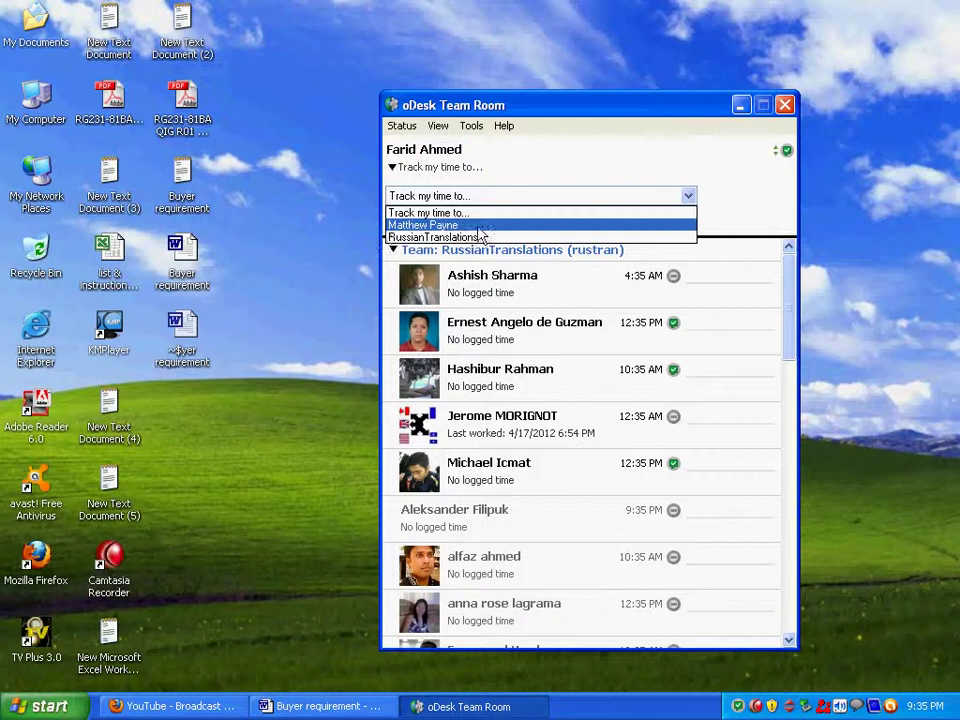
click(480, 227)
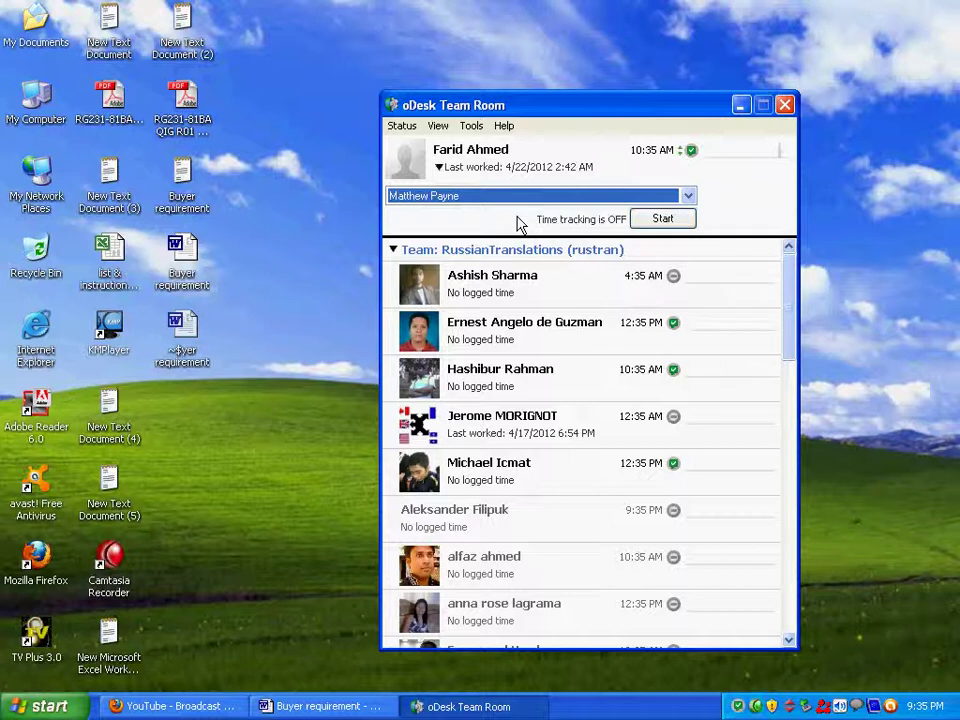
click(680, 225)
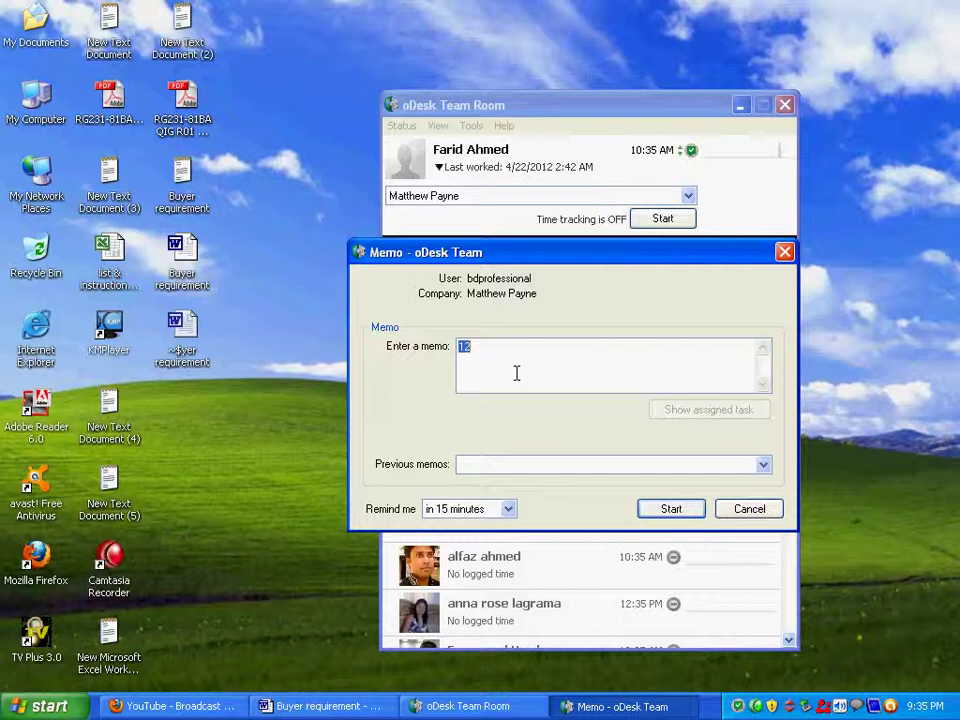
Start tracking with memo 13 and a 15-minute reminder, then switch to the YouTube window.
text(1)
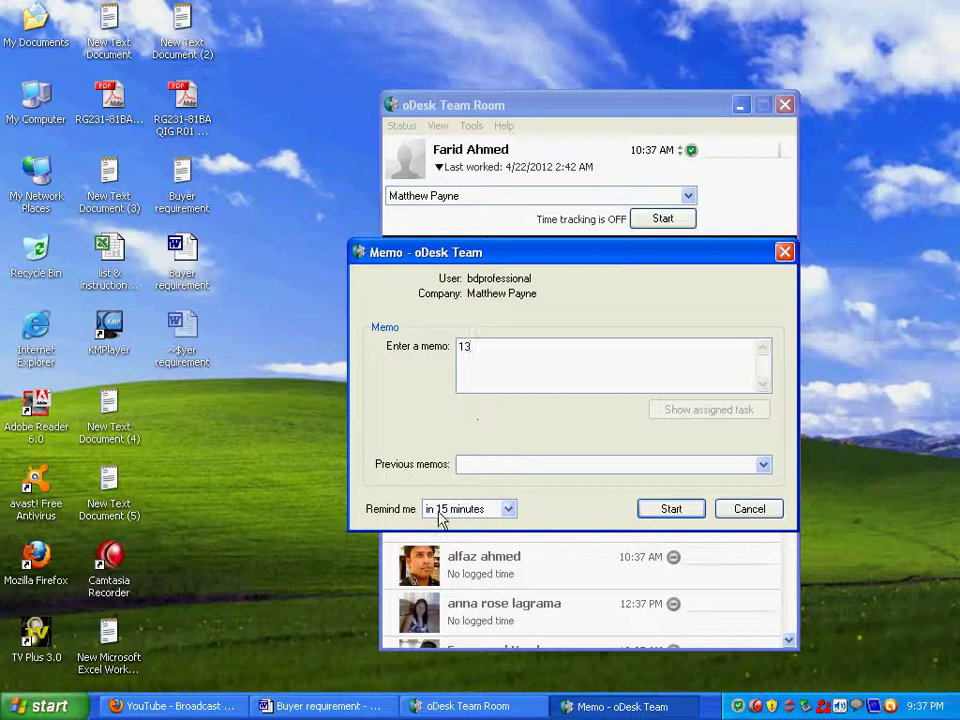
click(508, 510)
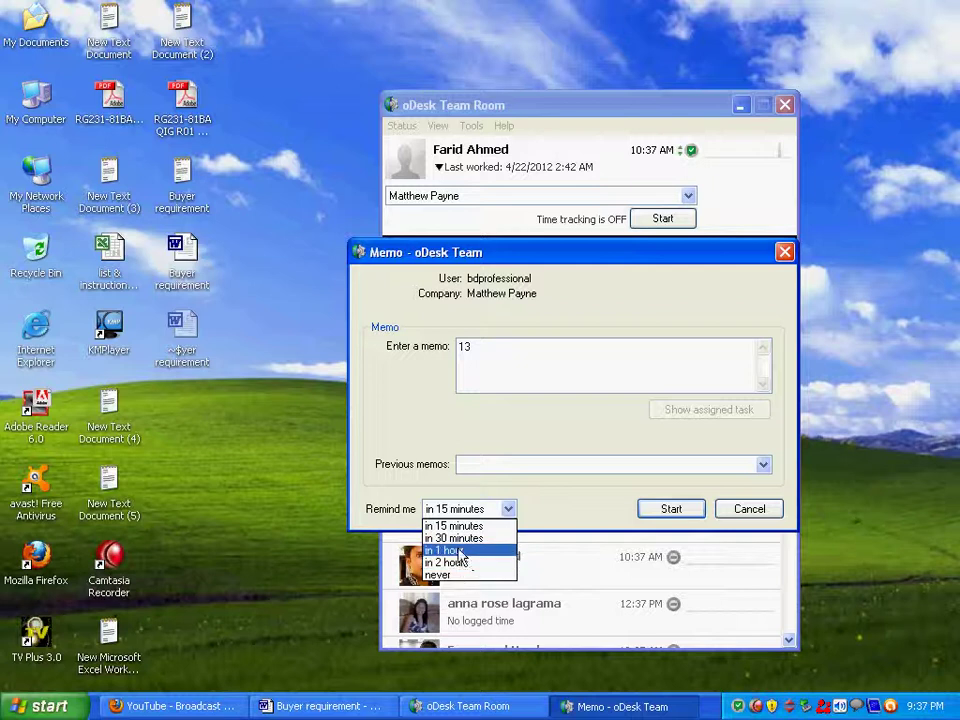
click(470, 527)
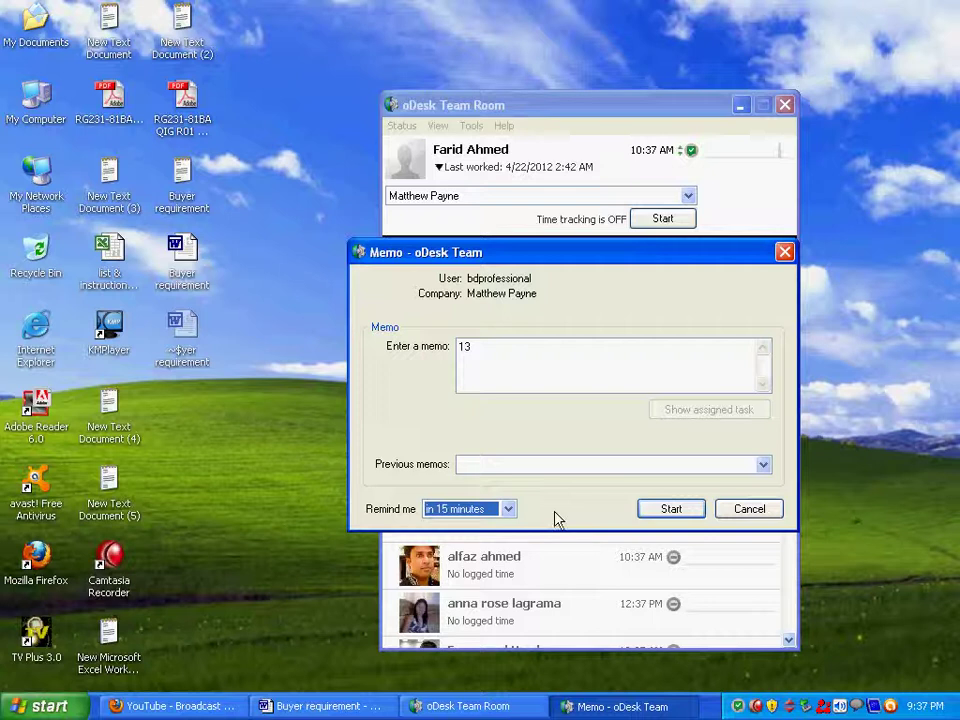
click(671, 509)
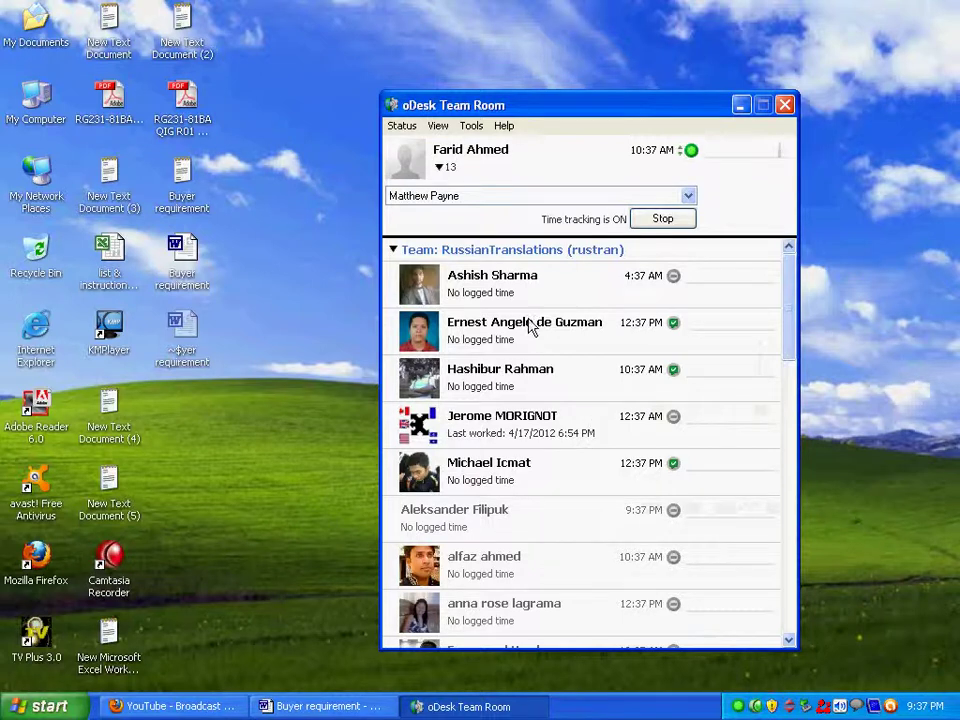
click(157, 707)
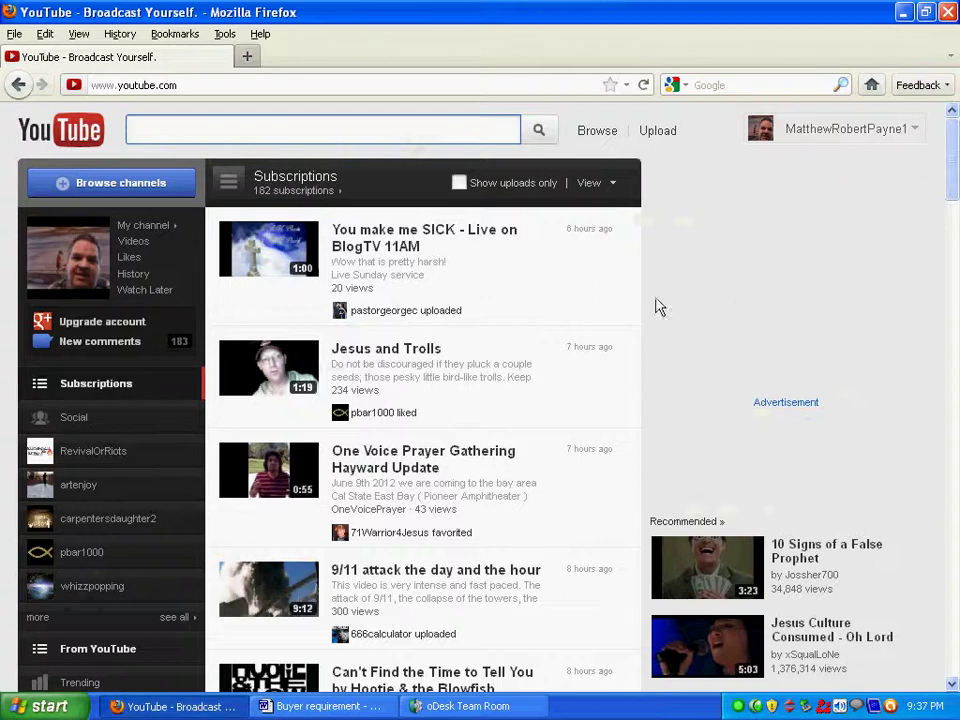
Open Video Manager from the account menu and go to page 6 of the 1073 uploads.
drag(955, 165, 922, 135)
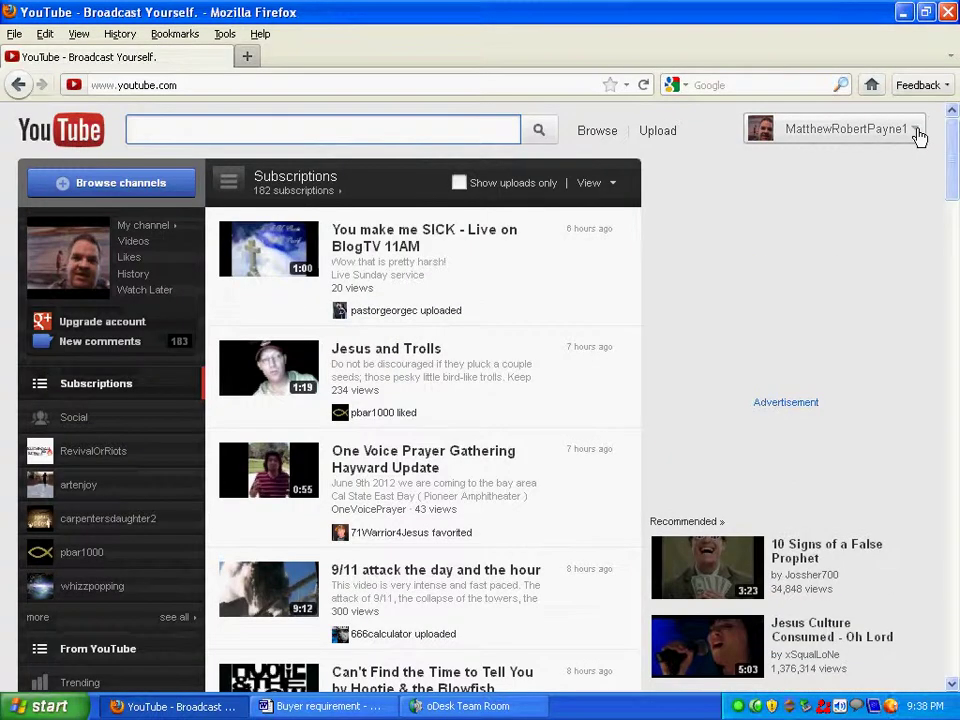
click(917, 134)
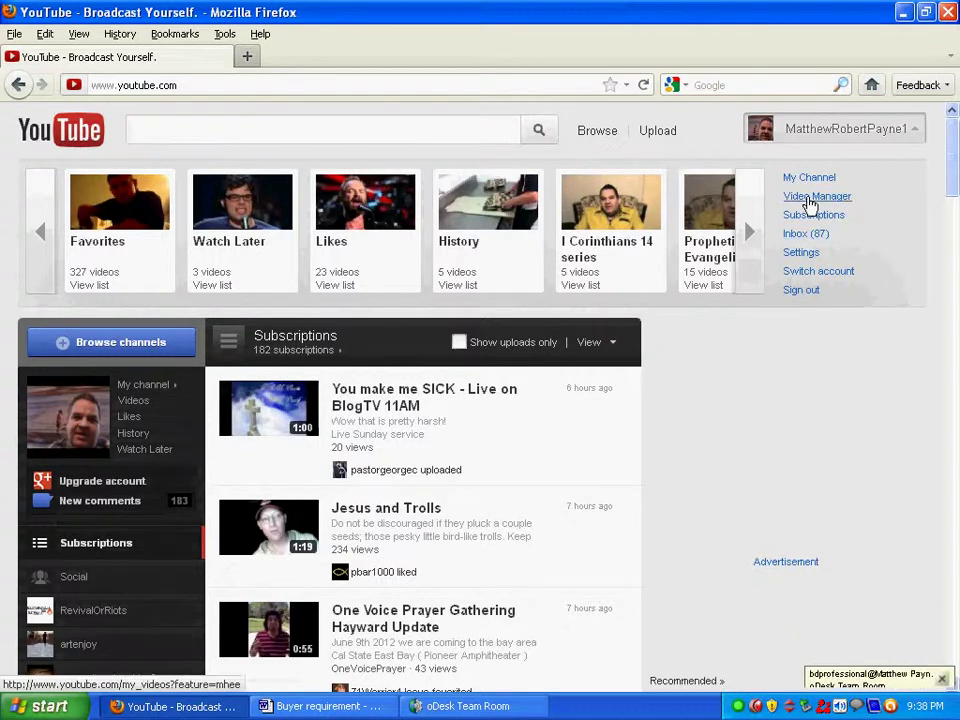
click(810, 199)
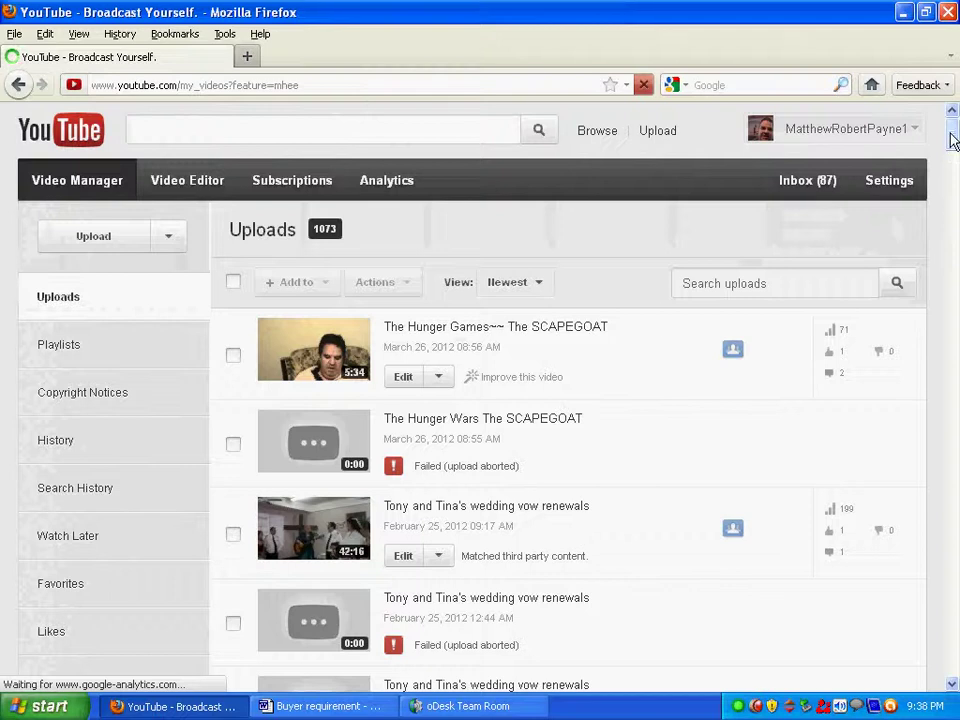
scroll(951, 204, down, 20)
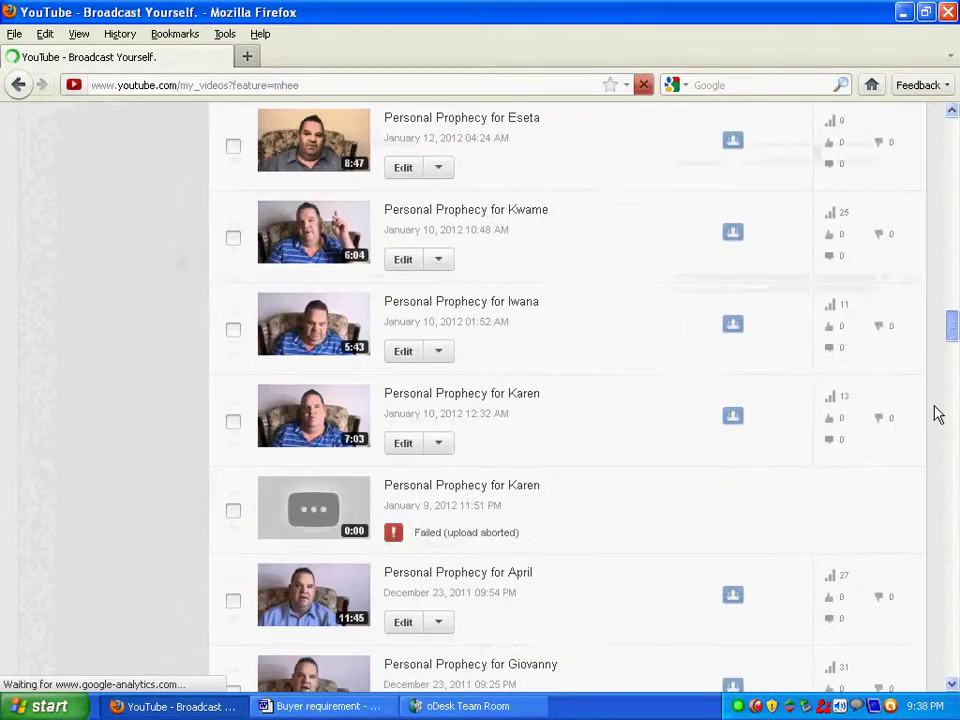
scroll(938, 414, down, 10)
scroll(938, 537, down, 15)
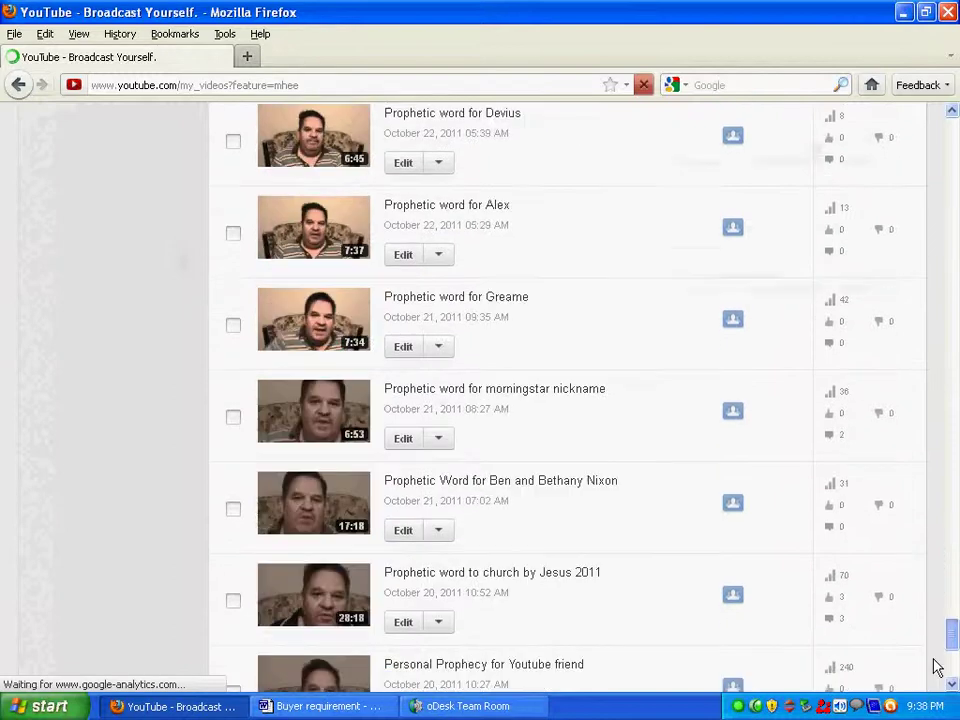
scroll(938, 667, down, 8)
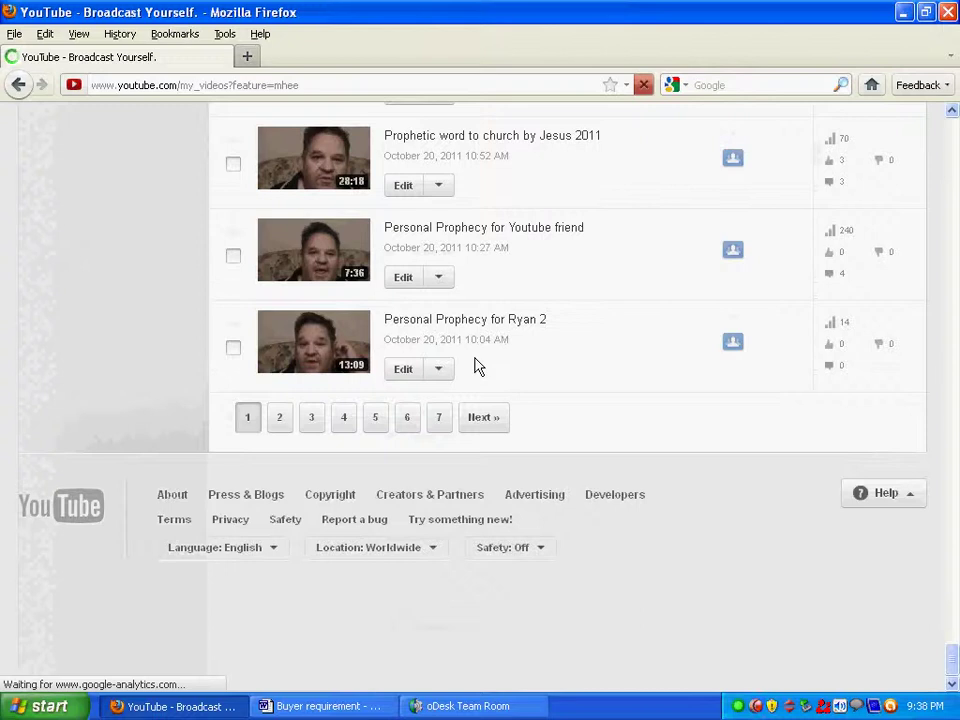
click(408, 420)
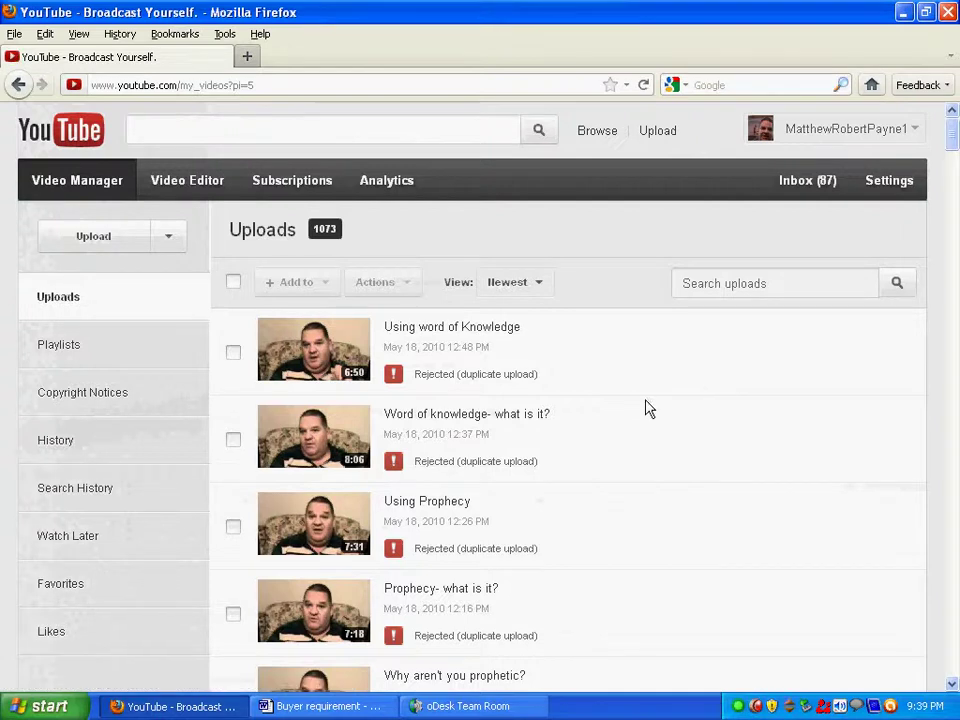
Scroll page 6 down to the May 9, 2010 Todd Bentley videos.
drag(953, 145, 955, 323)
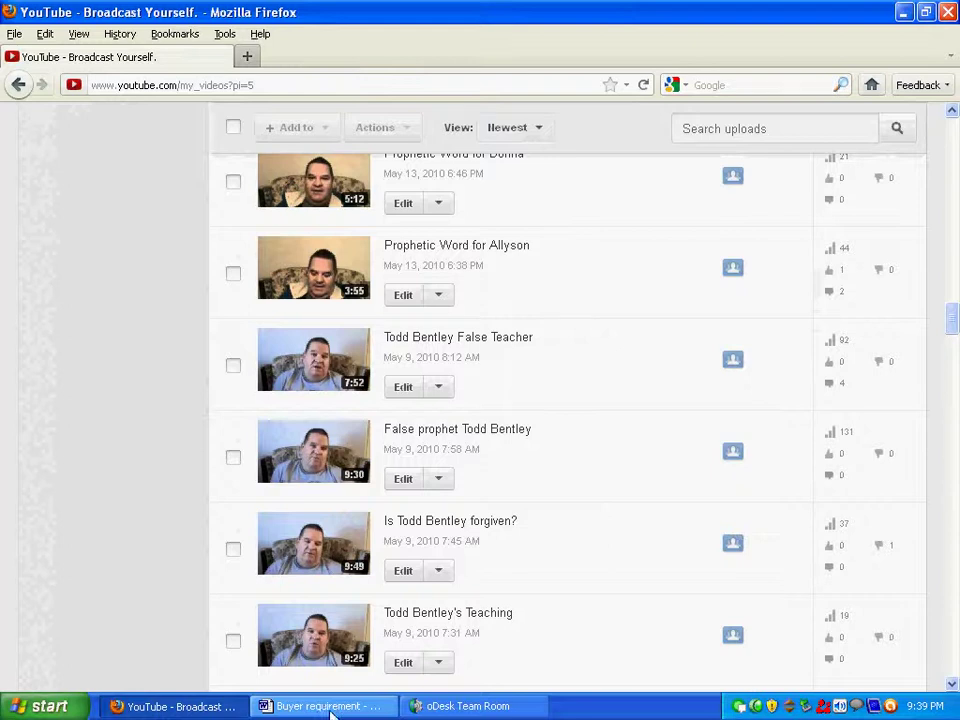
click(334, 708)
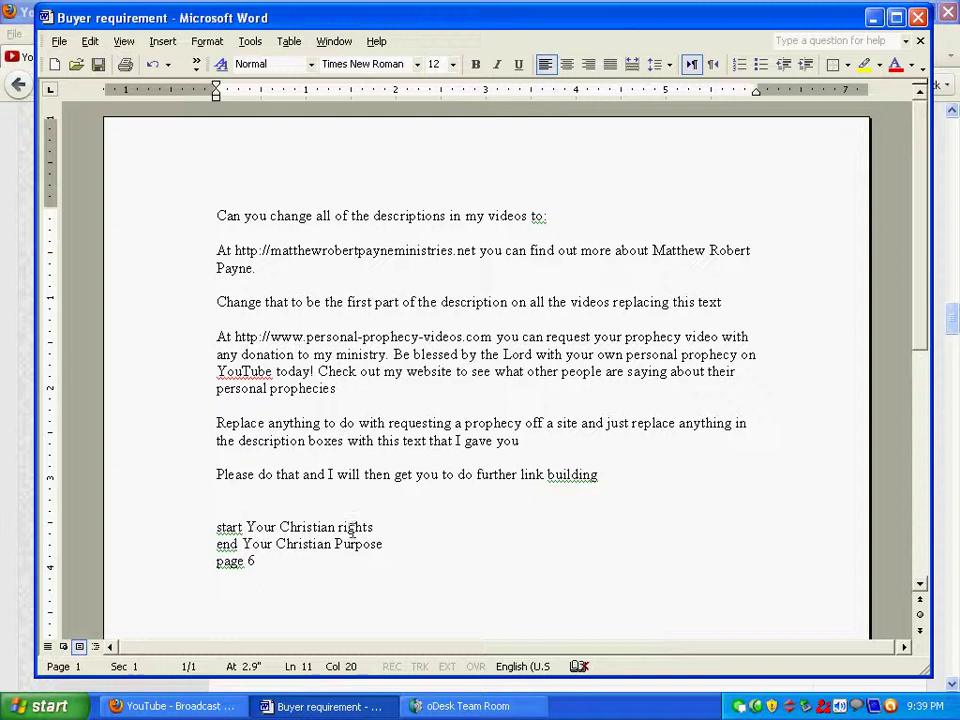
click(873, 17)
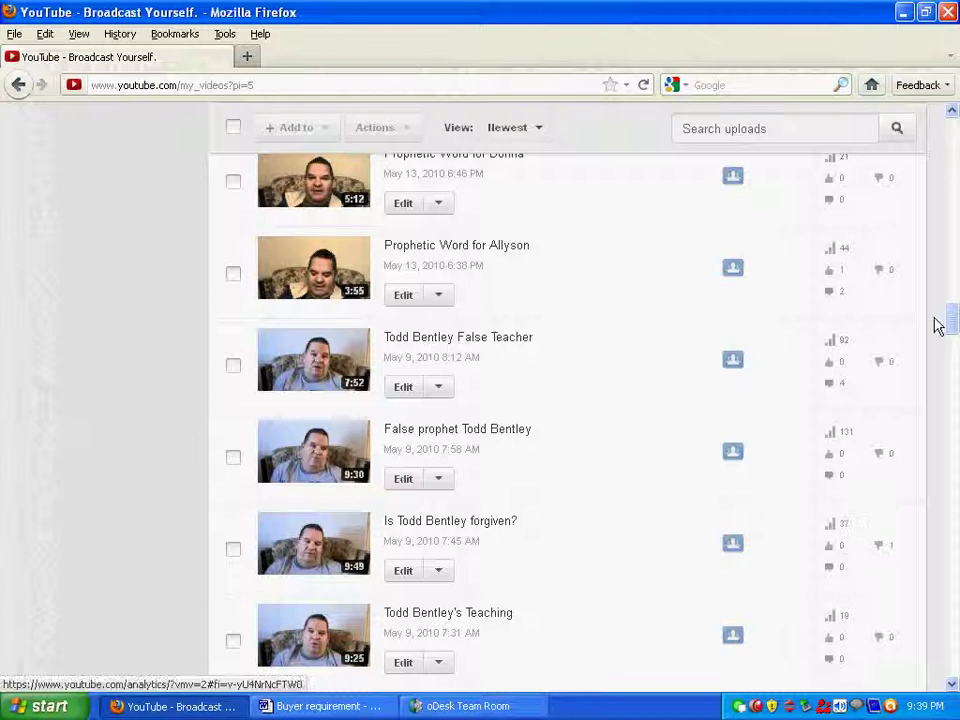
drag(943, 326, 934, 467)
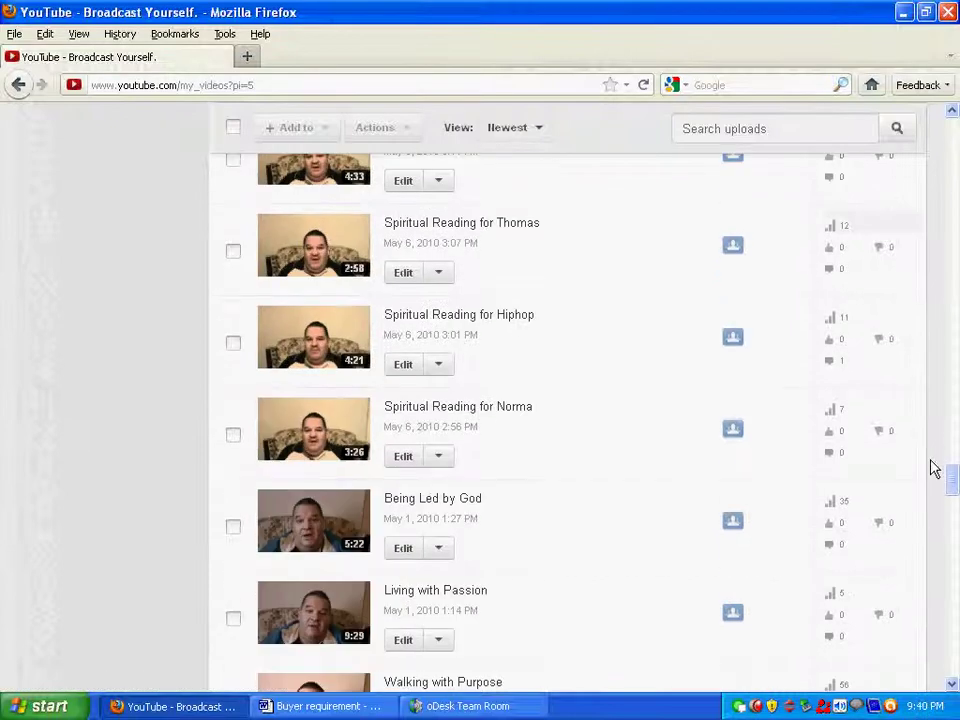
scroll(936, 454, down, 6)
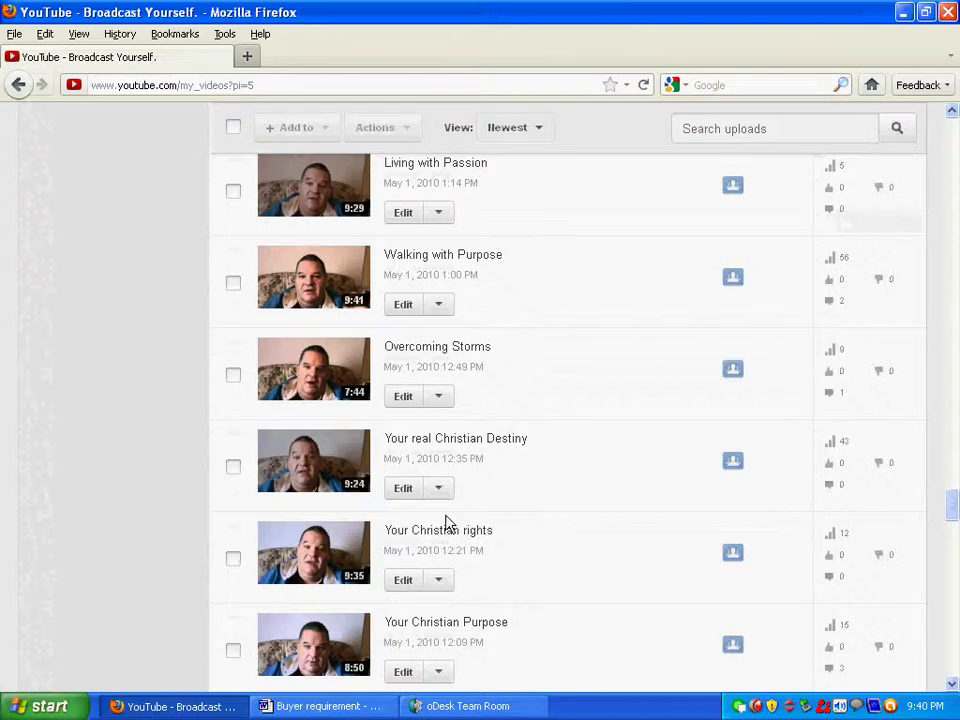
click(403, 582)
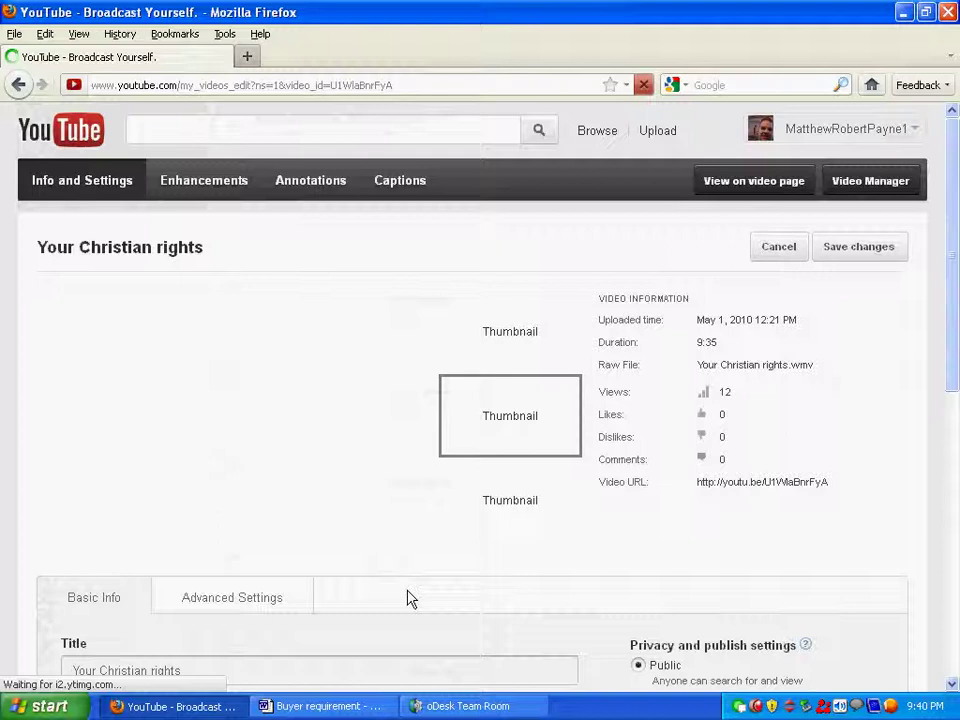
drag(955, 263, 955, 420)
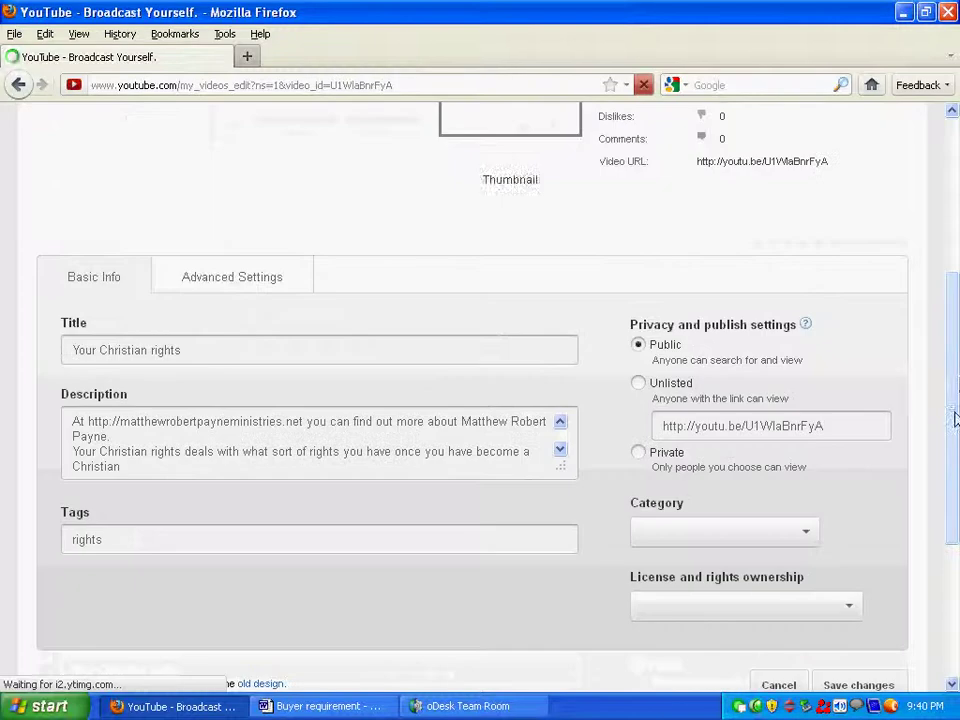
scroll(957, 385, down, 5)
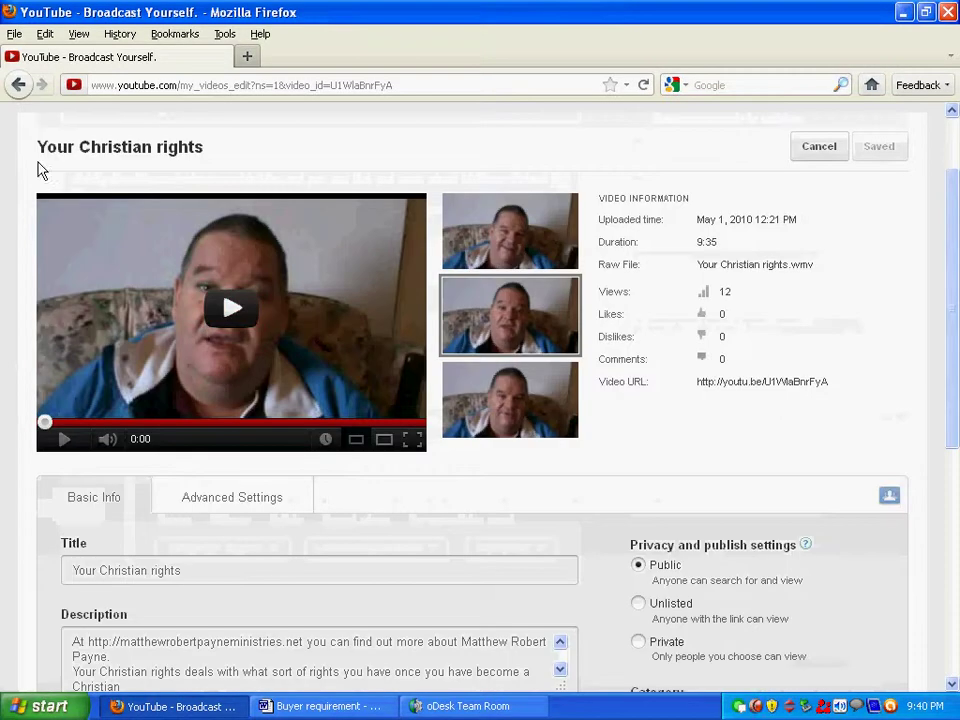
click(19, 86)
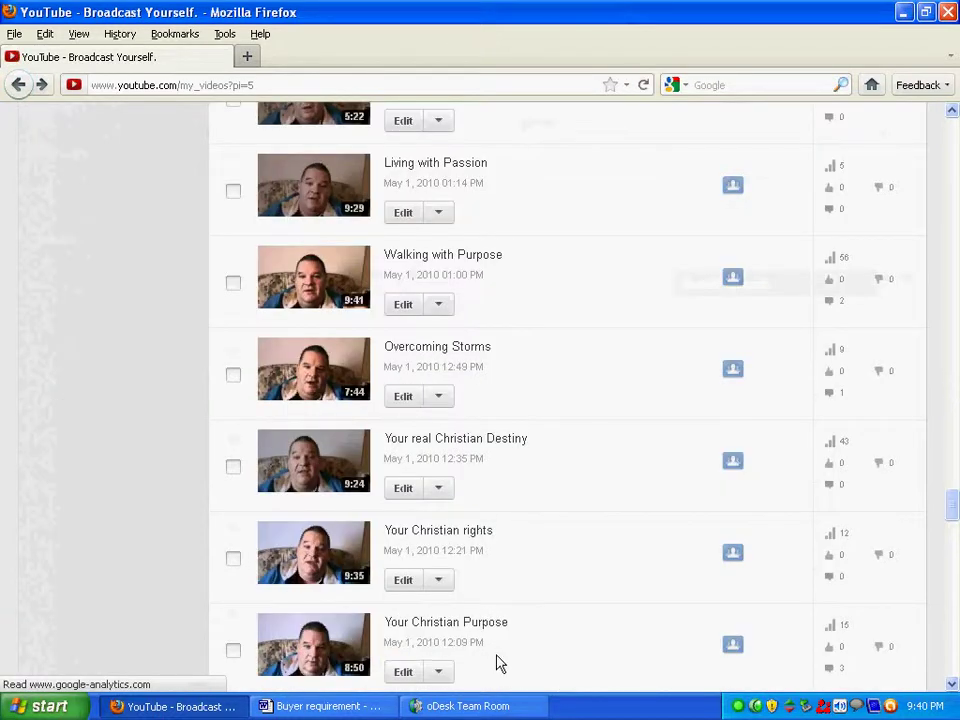
scroll(500, 663, down, 2)
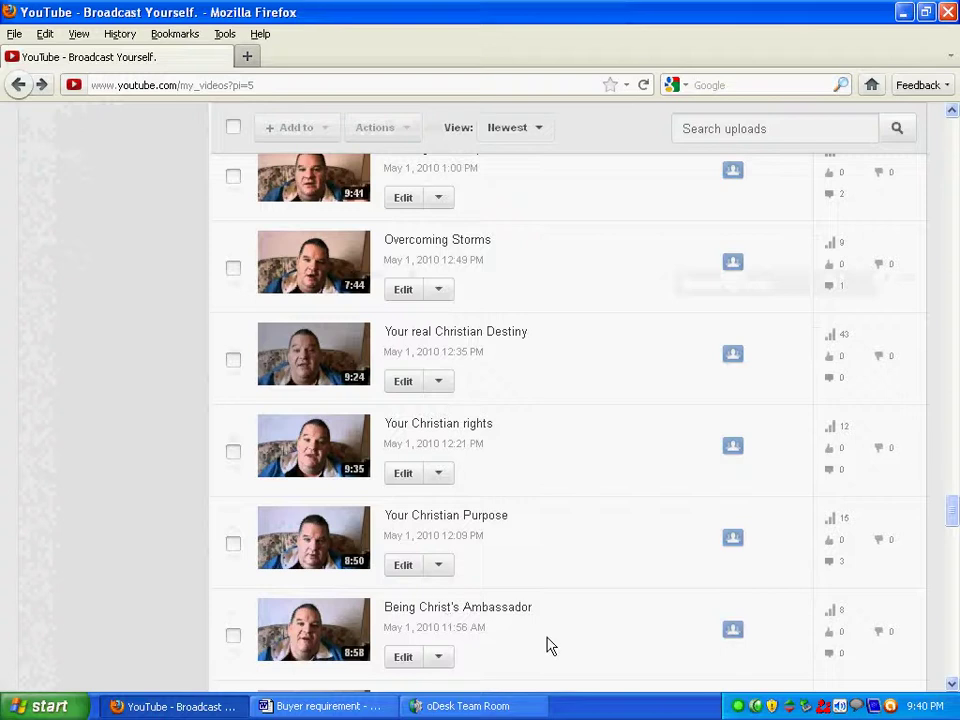
Open the edit details page for Being Christ's Ambassador.
click(402, 657)
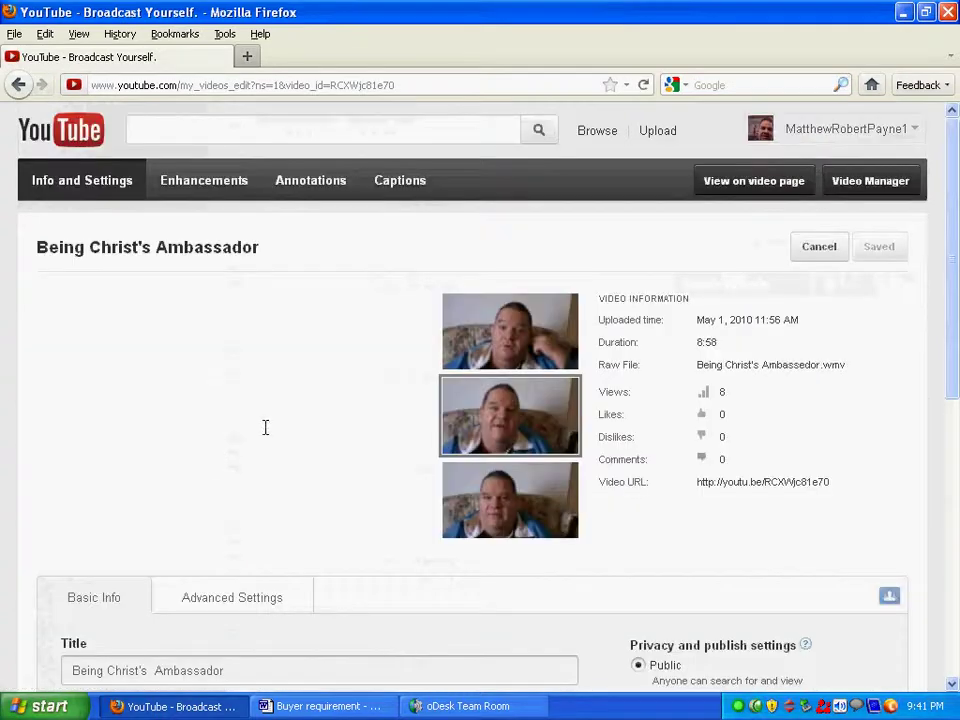
scroll(957, 280, down, 5)
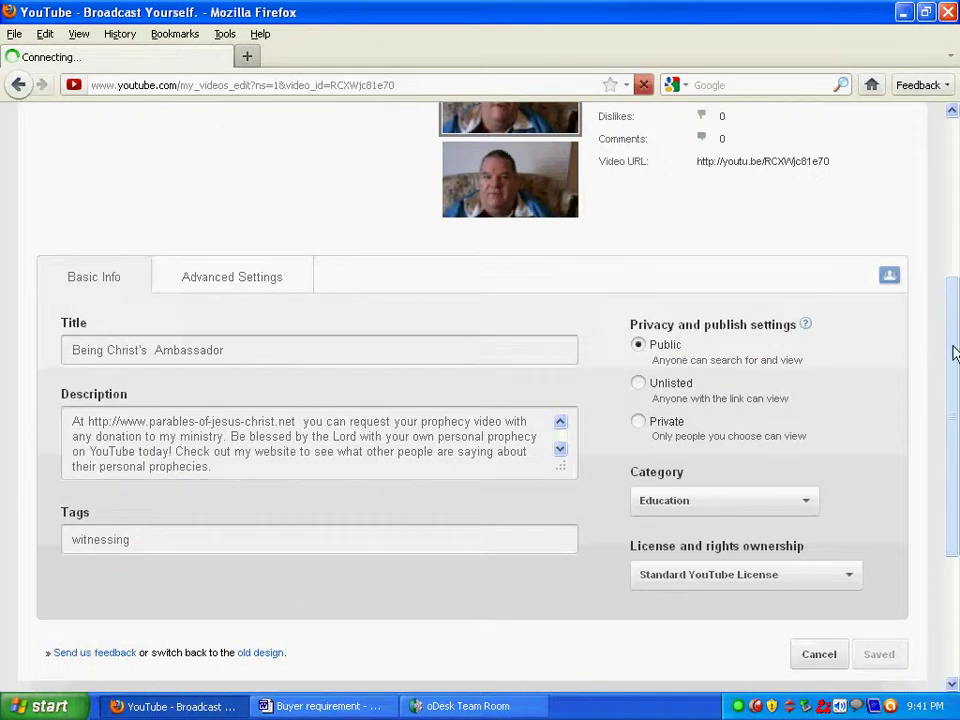
click(953, 165)
click(955, 463)
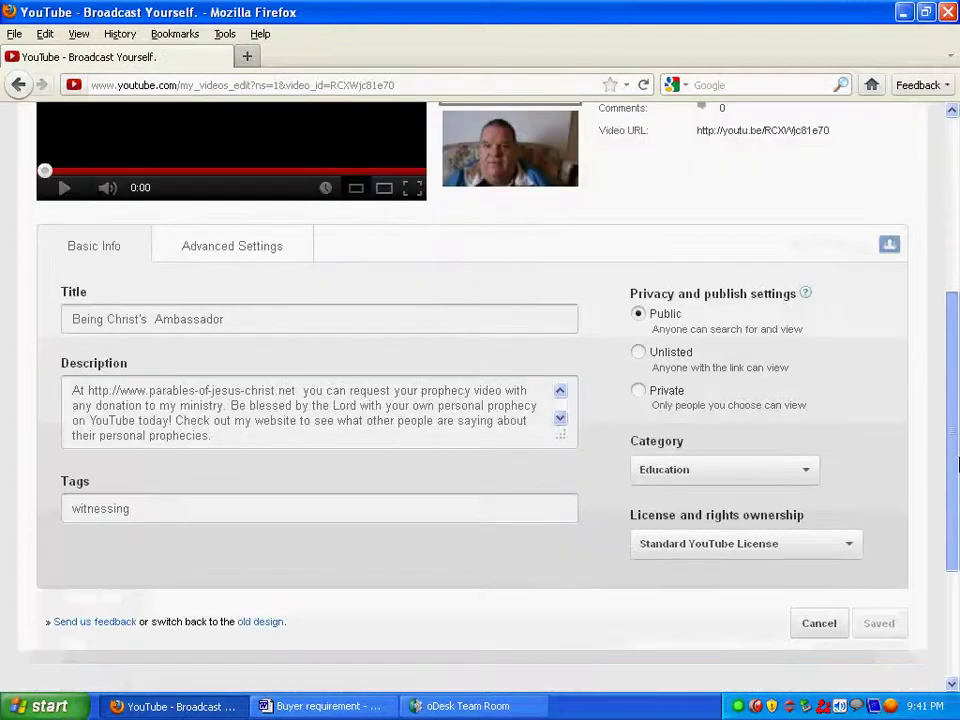
scroll(207, 350, down, 2)
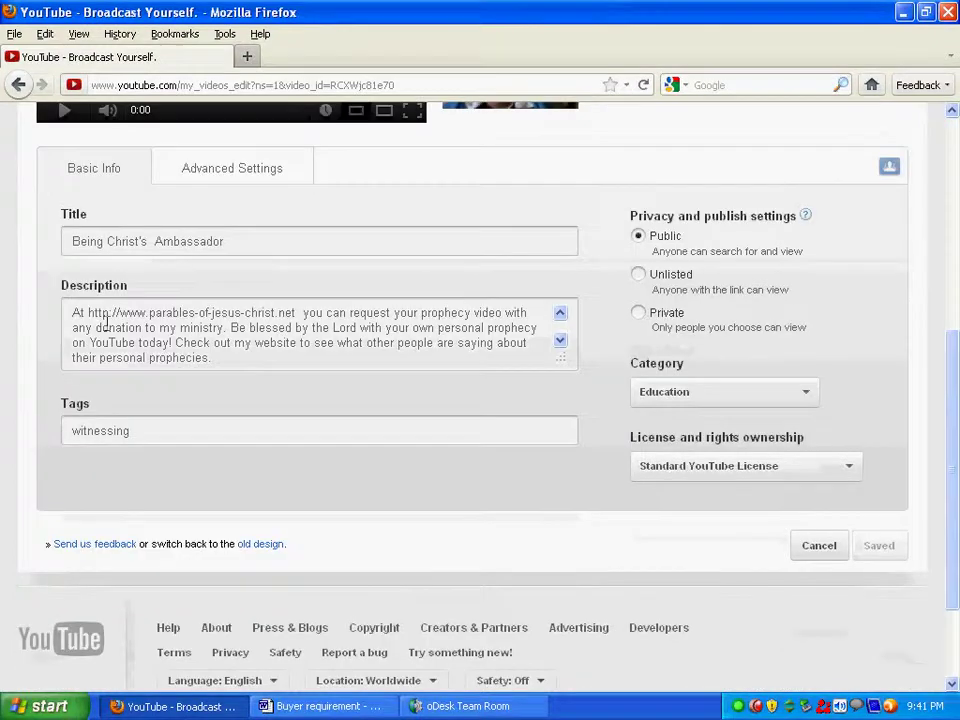
Take the replacement paragraph from the Buyer requirement document and paste it over the existing description.
click(300, 705)
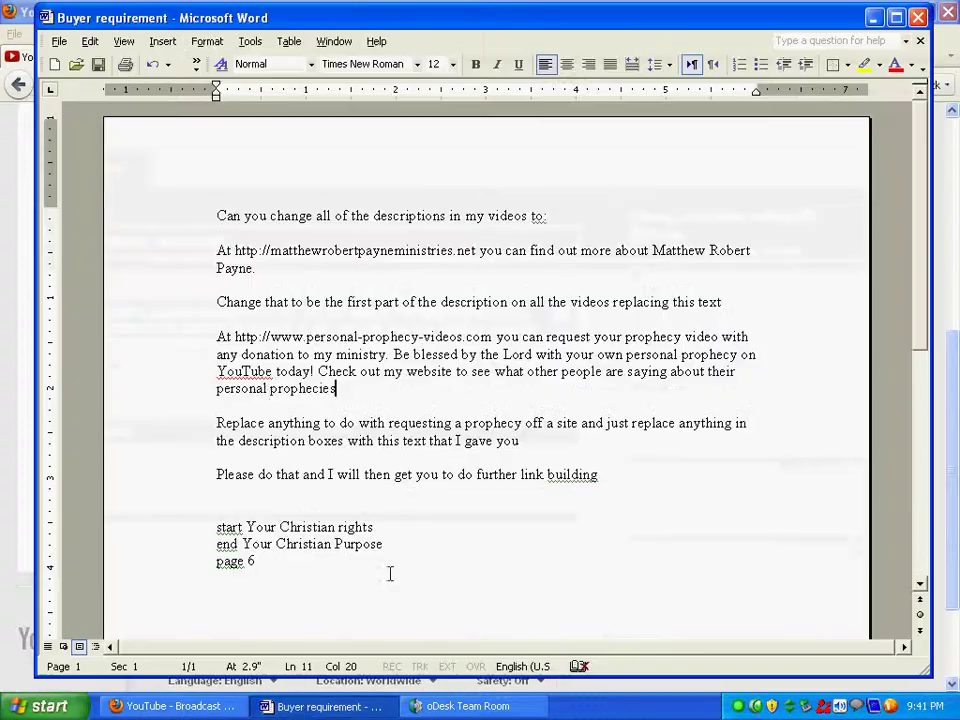
drag(216, 337, 348, 389)
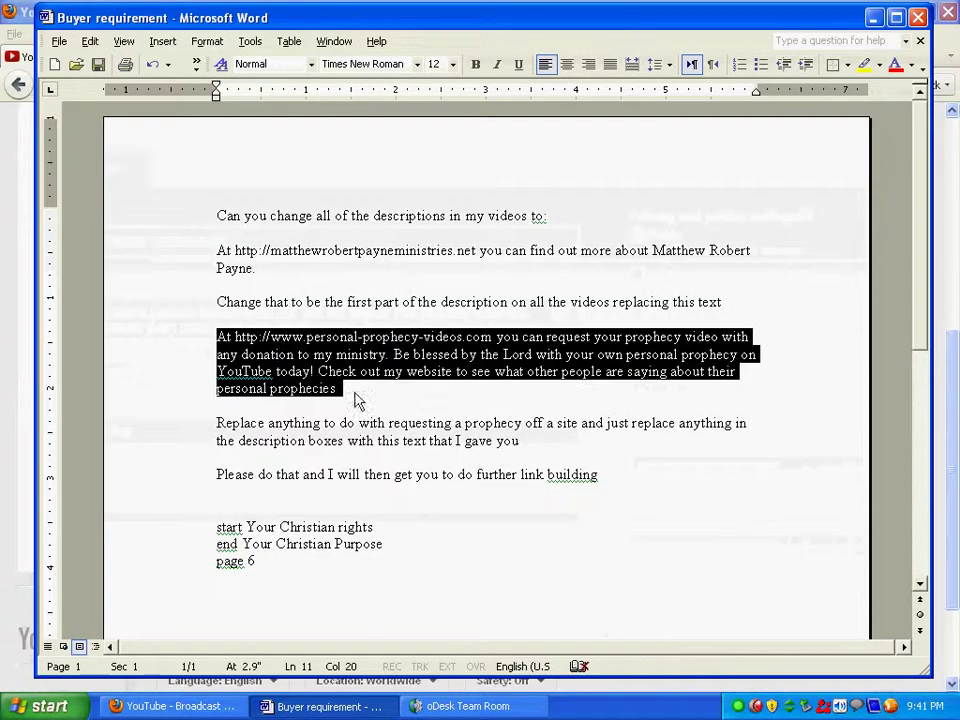
click(875, 18)
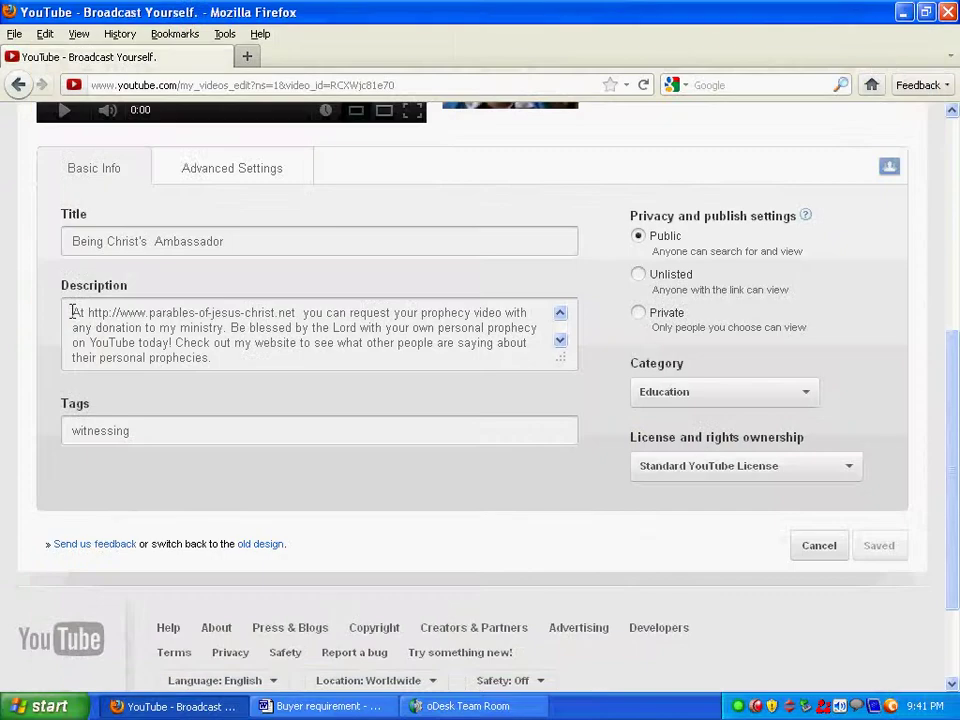
drag(71, 312, 224, 358)
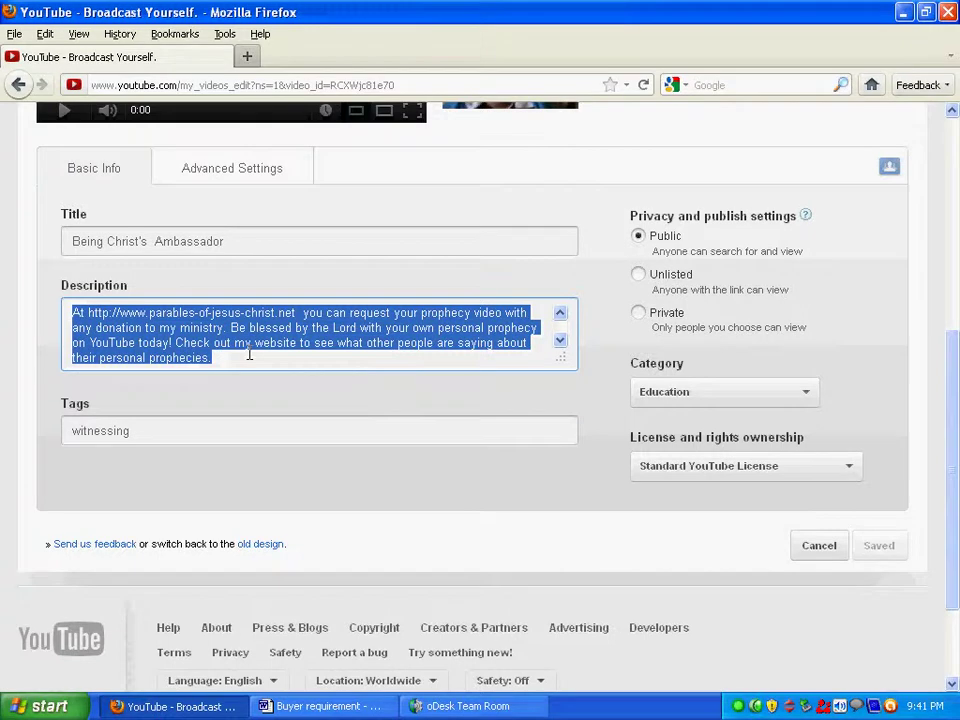
text(Being Christ's Ambassador deals with the the awesome job we have to be a living witness for Jesus in the world)
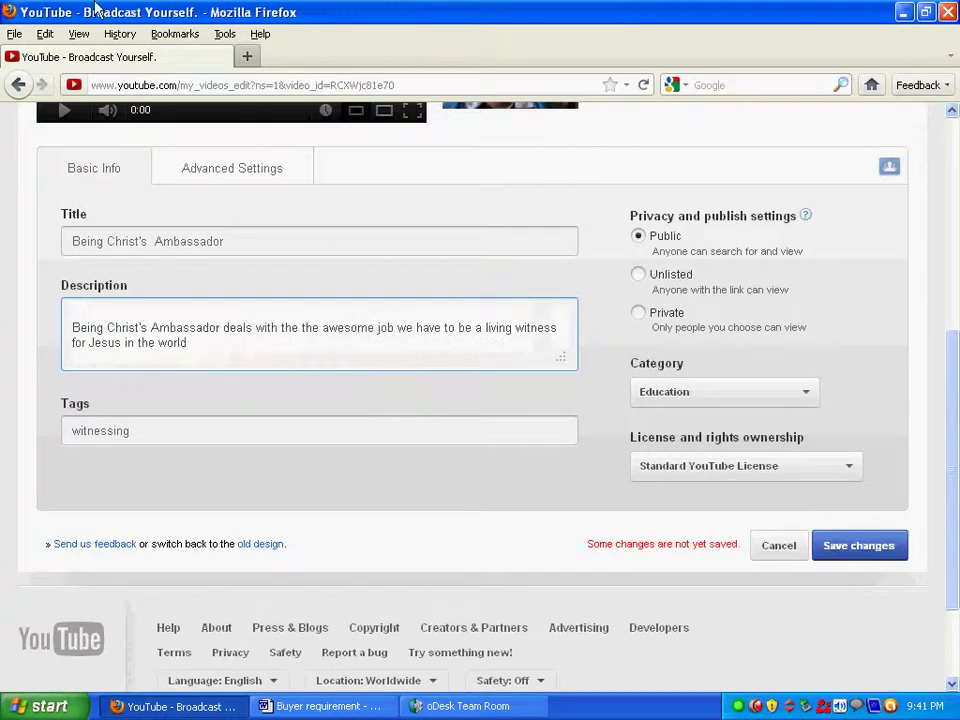
click(330, 707)
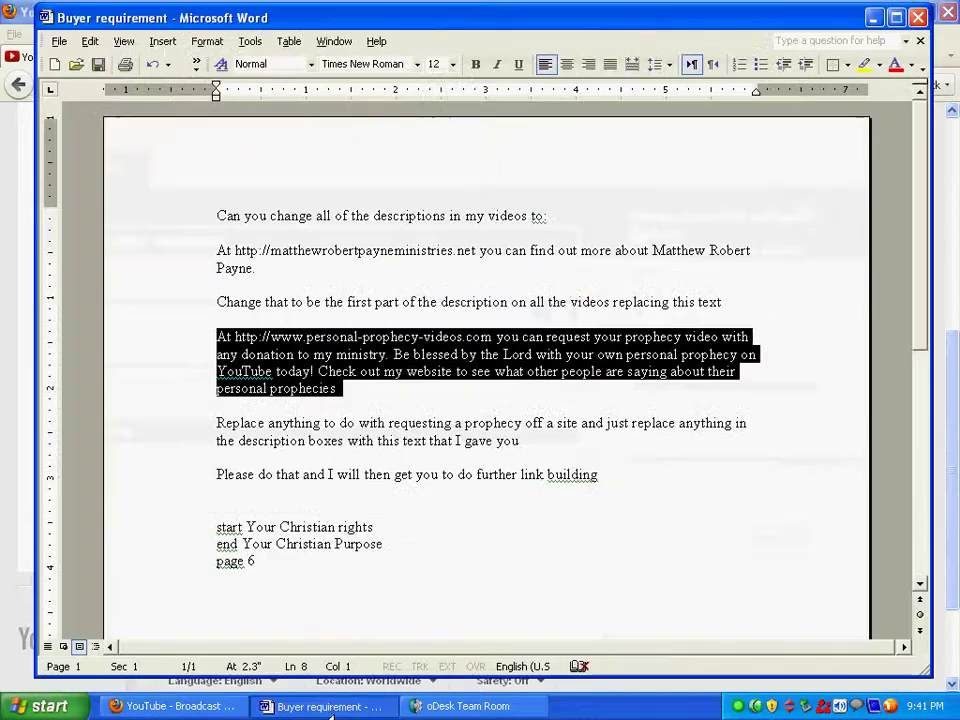
drag(216, 251, 258, 268)
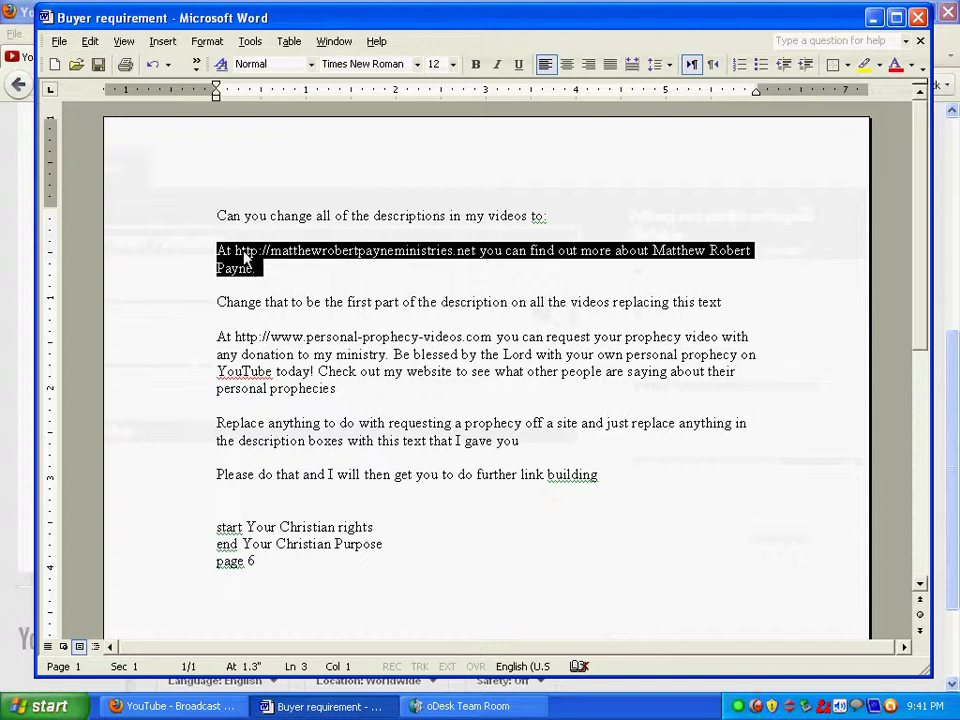
right_click(245, 257)
click(300, 285)
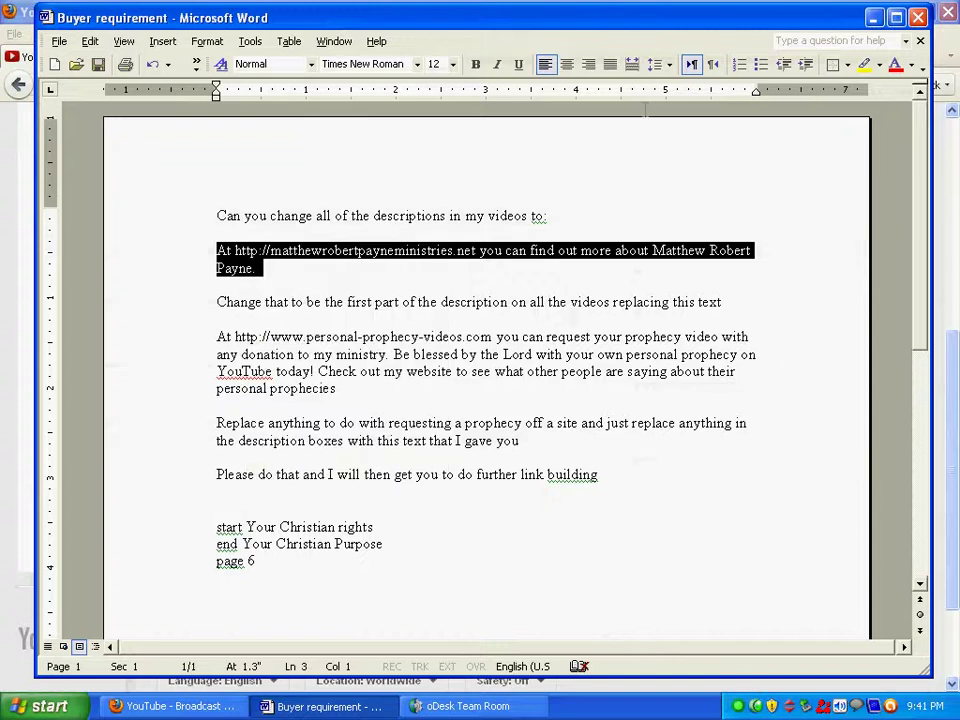
Paste the ministry-website sentence at the start of the Being Christ's Ambassador description and save.
click(873, 17)
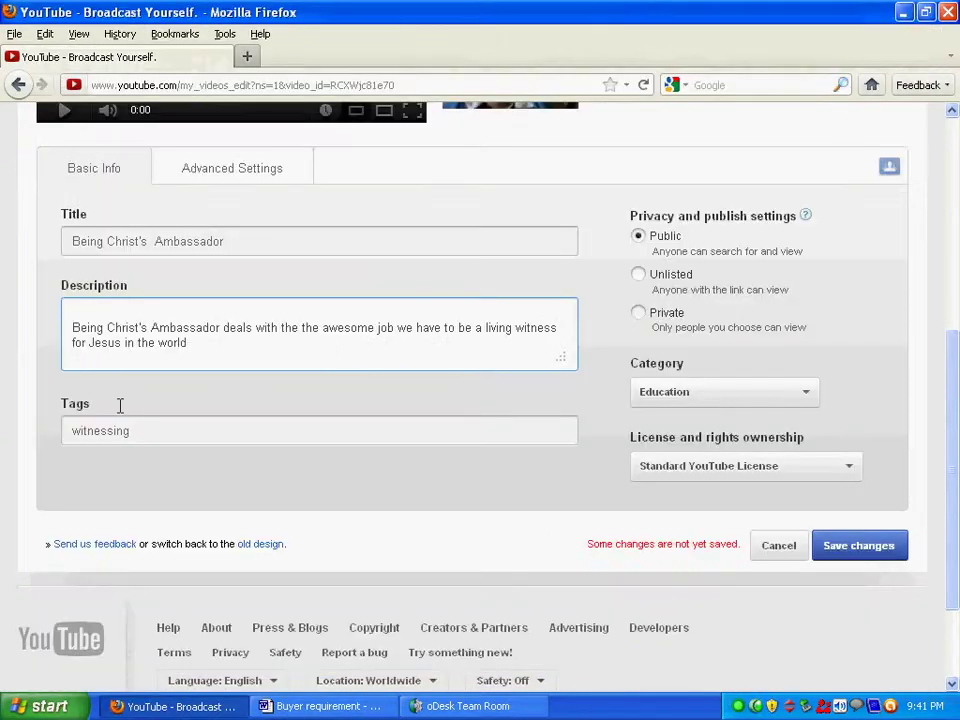
click(96, 311)
right_click(96, 311)
key(ctrl+v)
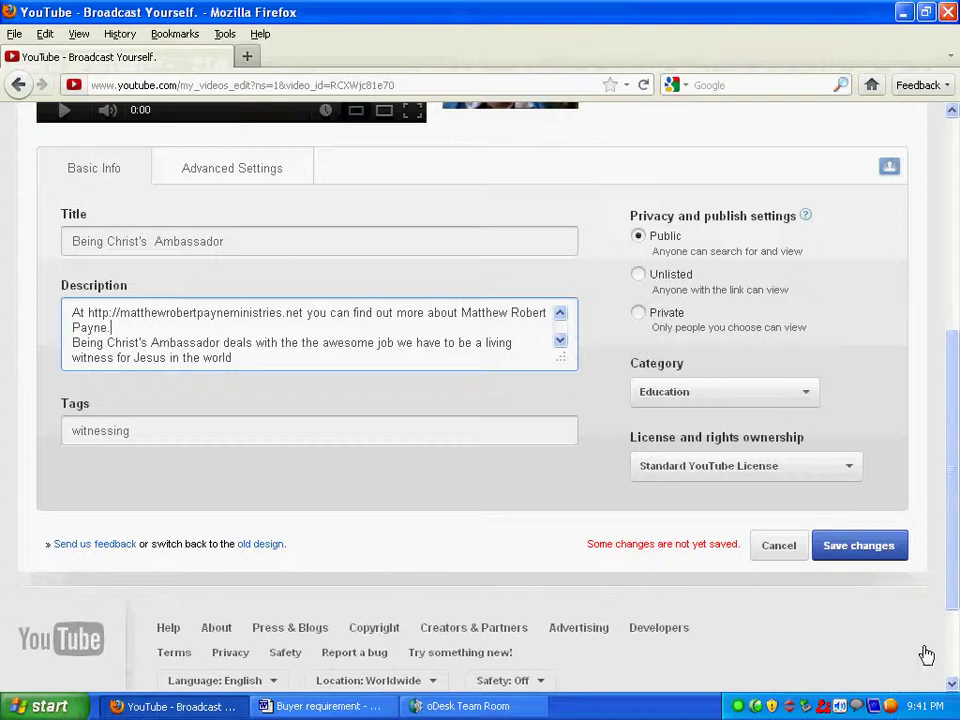
click(870, 549)
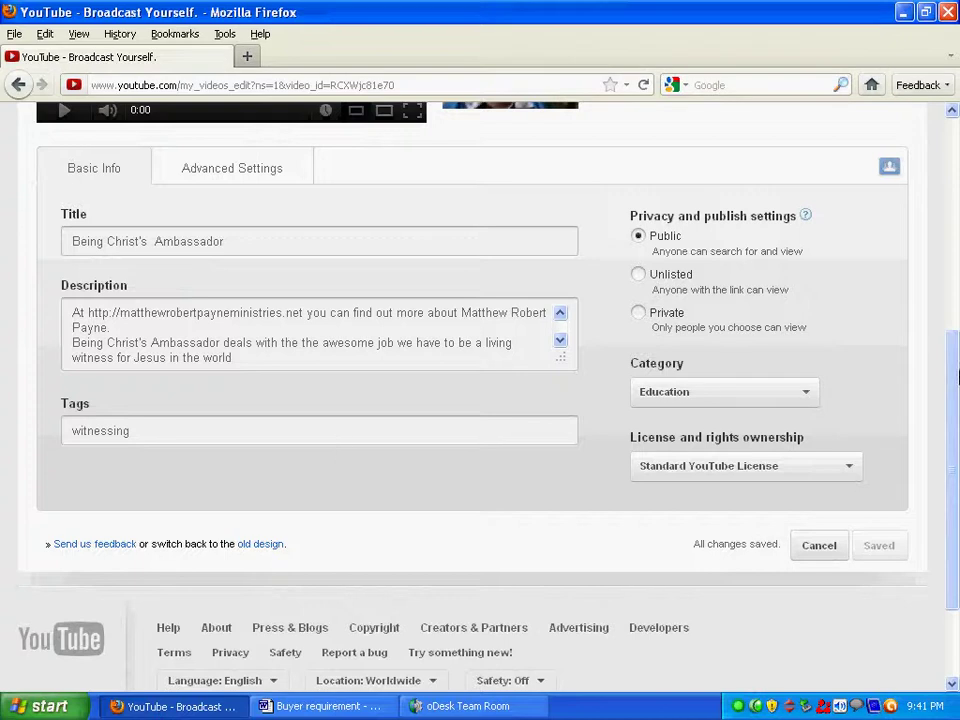
click(19, 86)
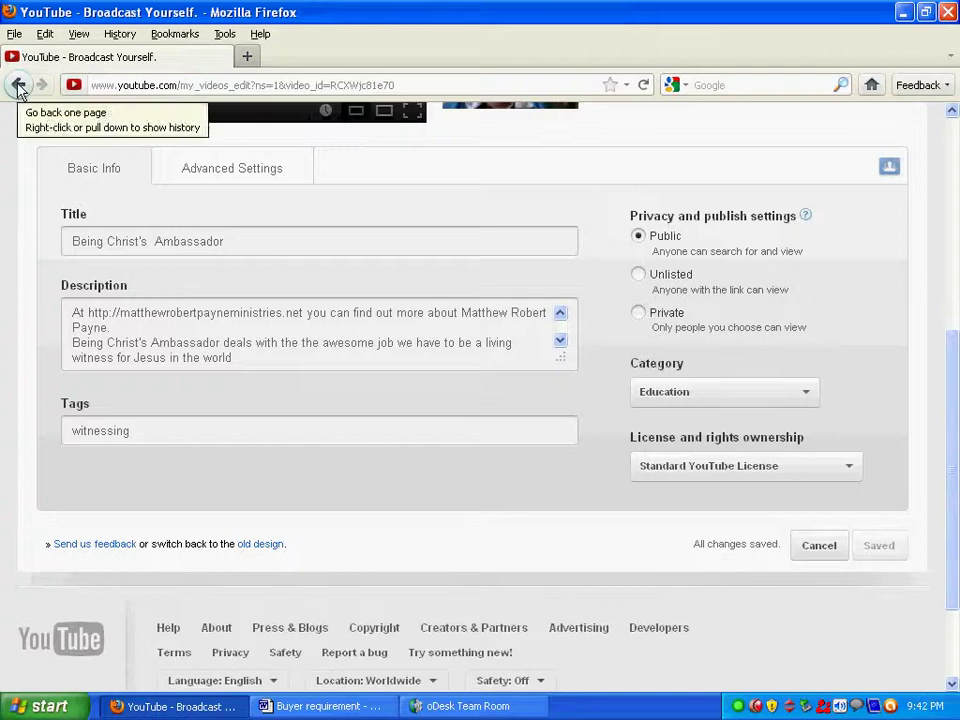
Return to the uploads list and open Simple witnessing 101 for editing.
click(19, 86)
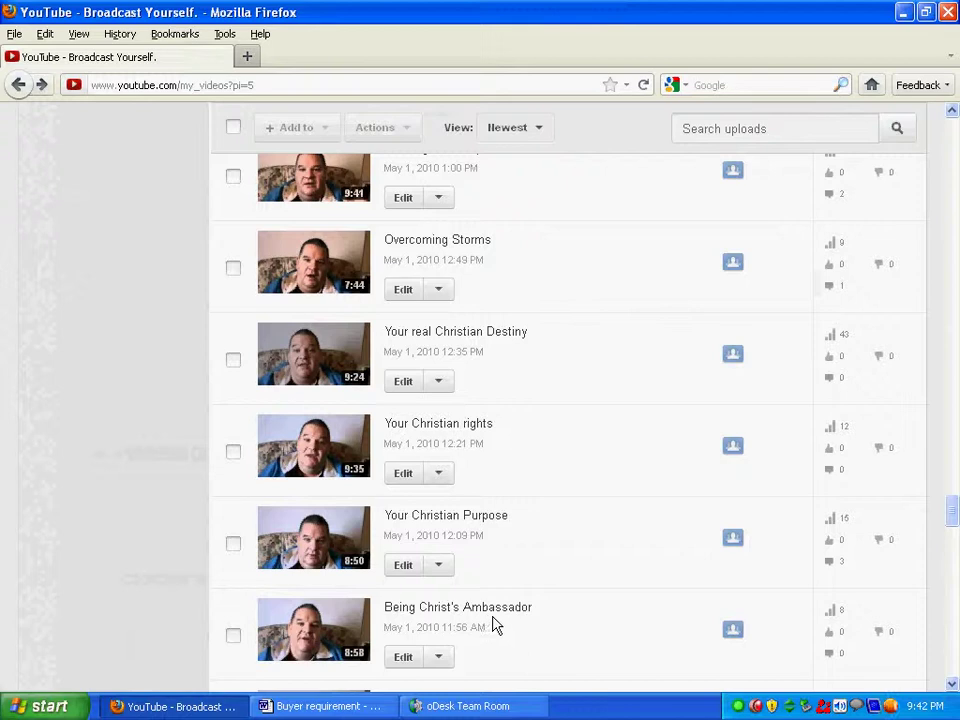
click(405, 657)
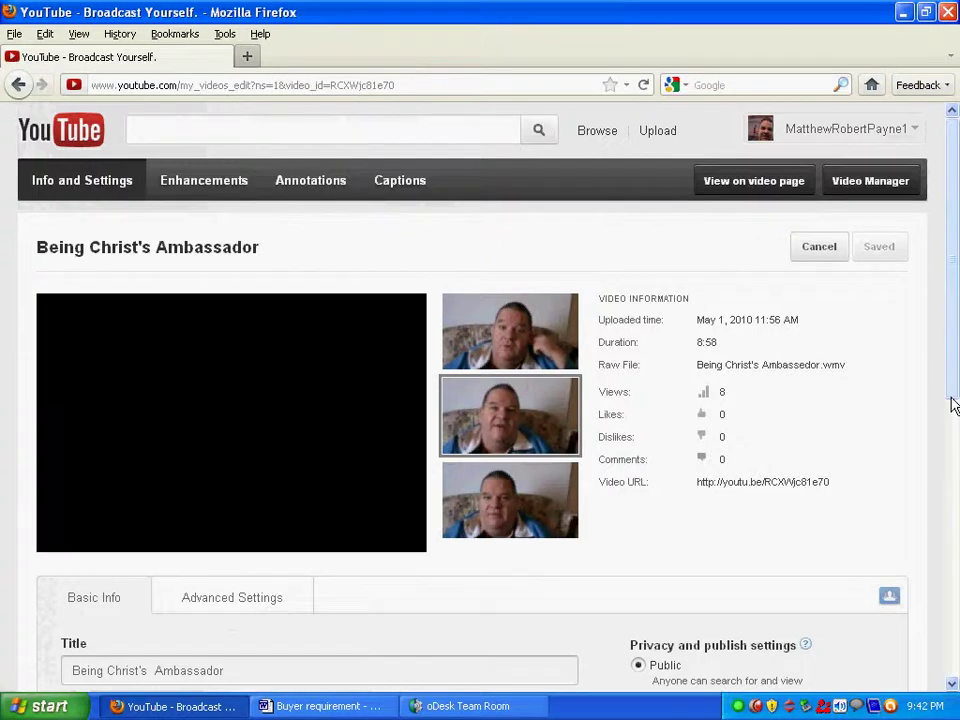
scroll(952, 405, down, 5)
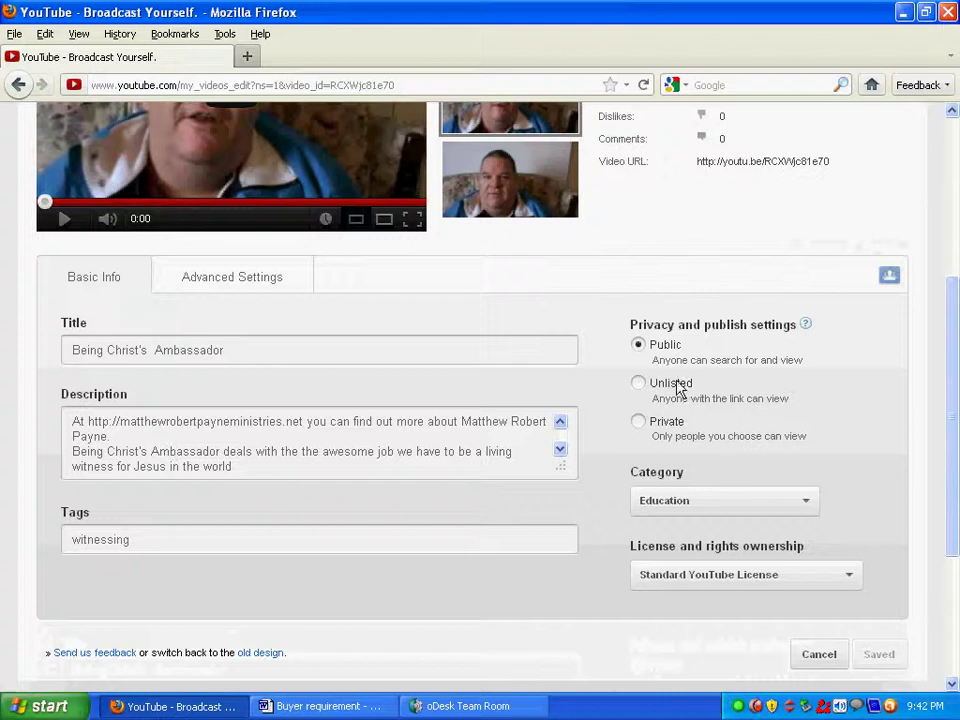
click(18, 86)
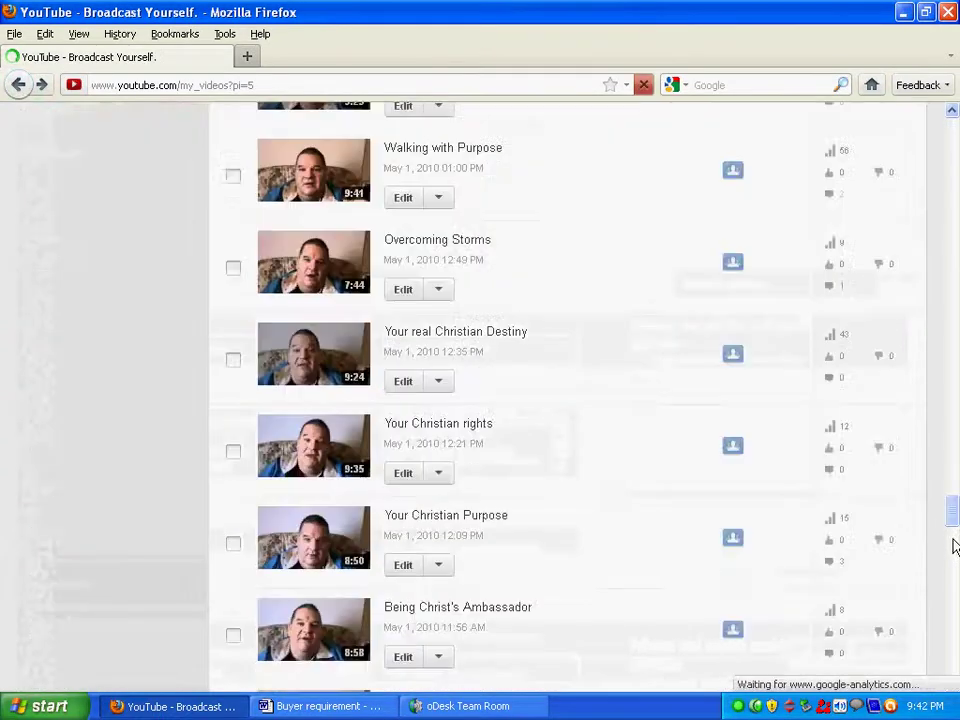
scroll(954, 579, down, 4)
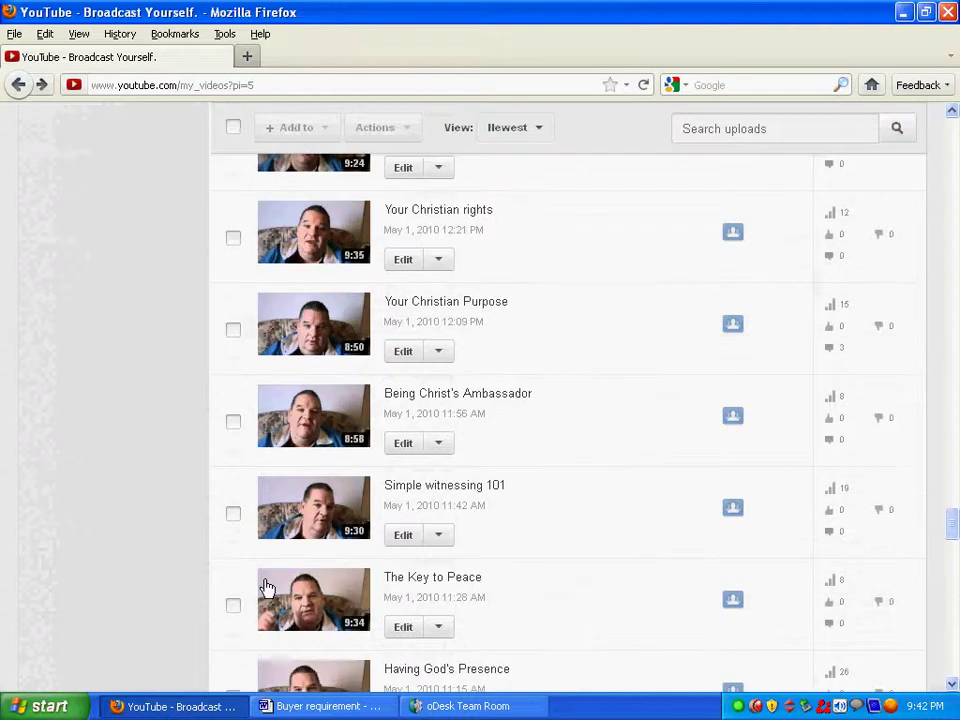
click(402, 538)
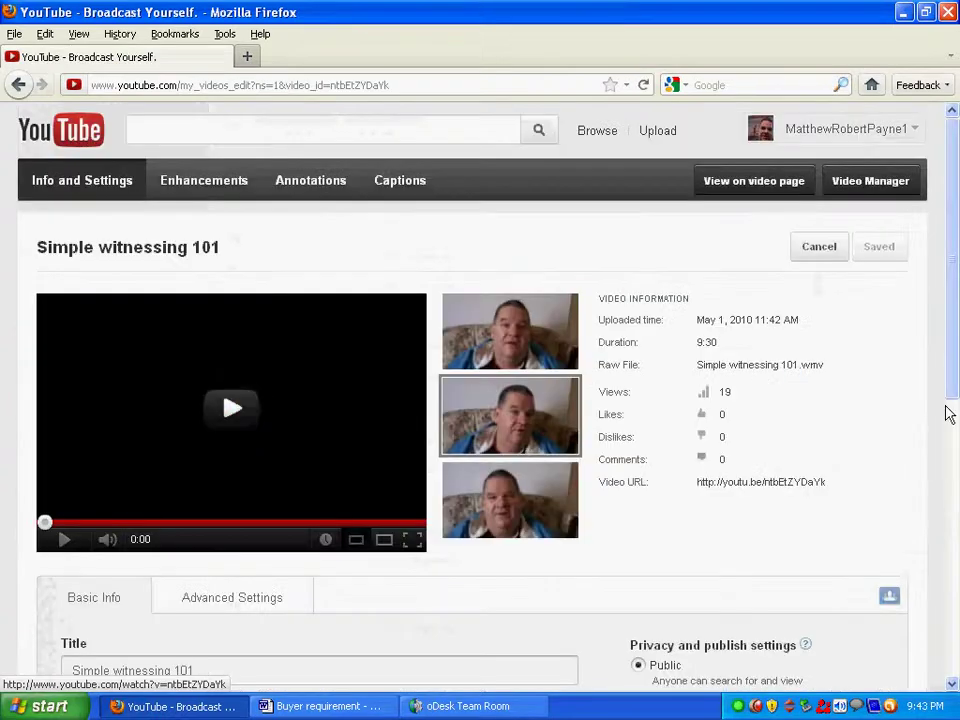
Replace Simple witnessing 101's prophecy-request description with the new paragraph headed by the ministry-website sentence, and save.
scroll(948, 414, down, 8)
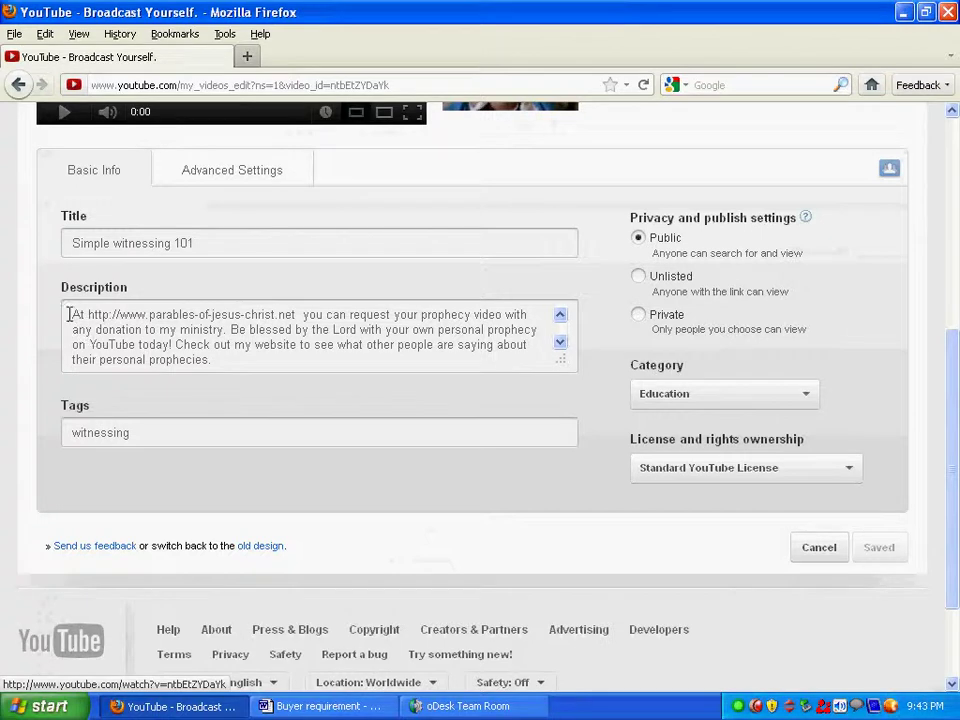
drag(70, 314, 221, 358)
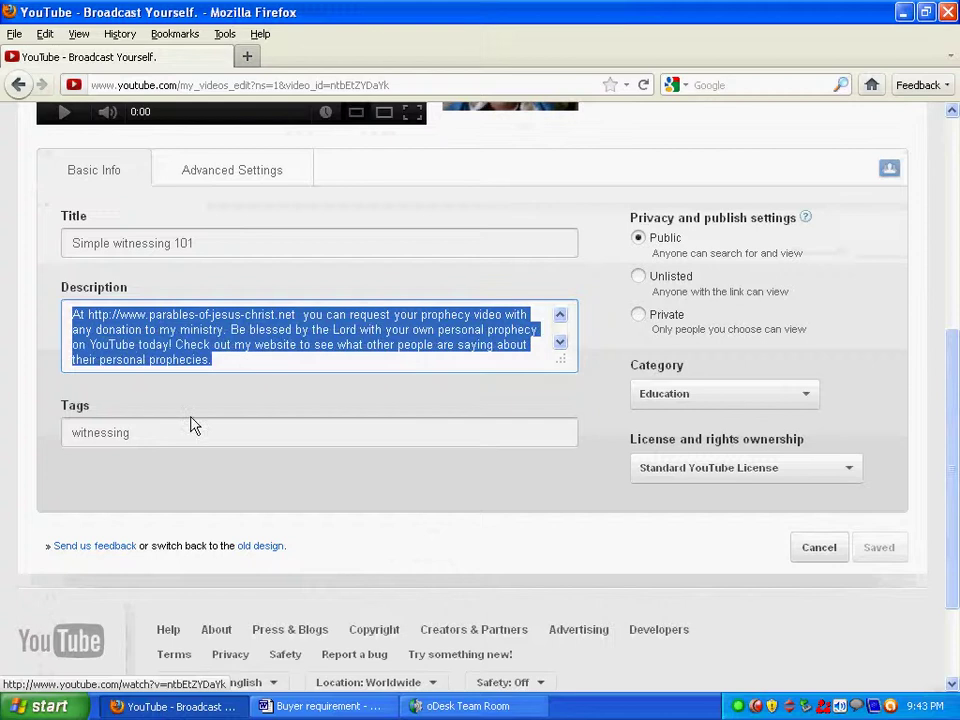
key(ctrl+v)
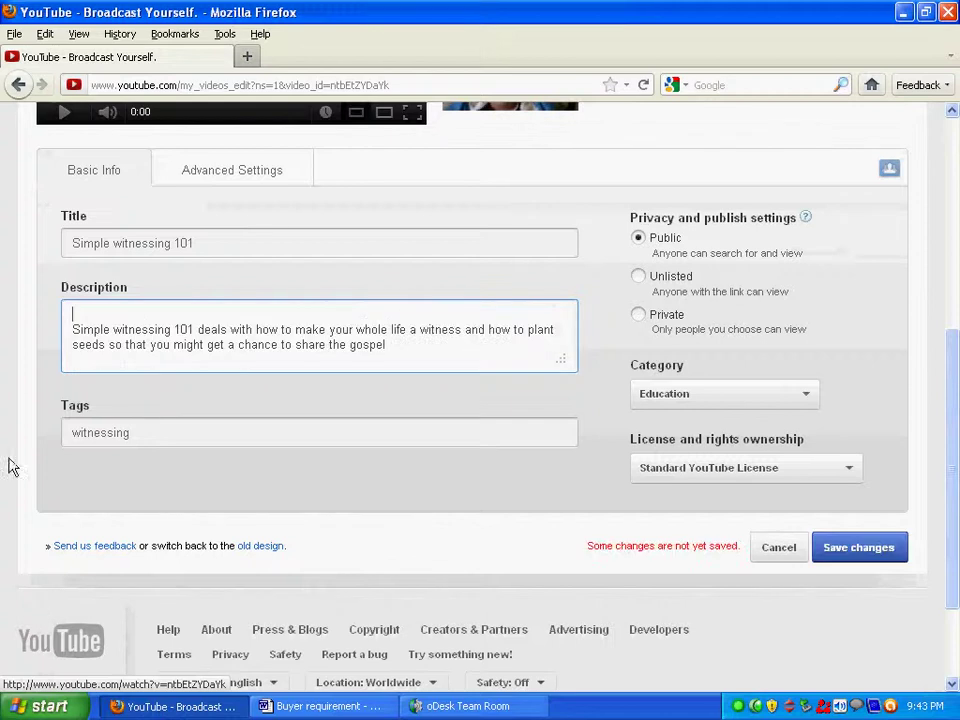
right_click(86, 314)
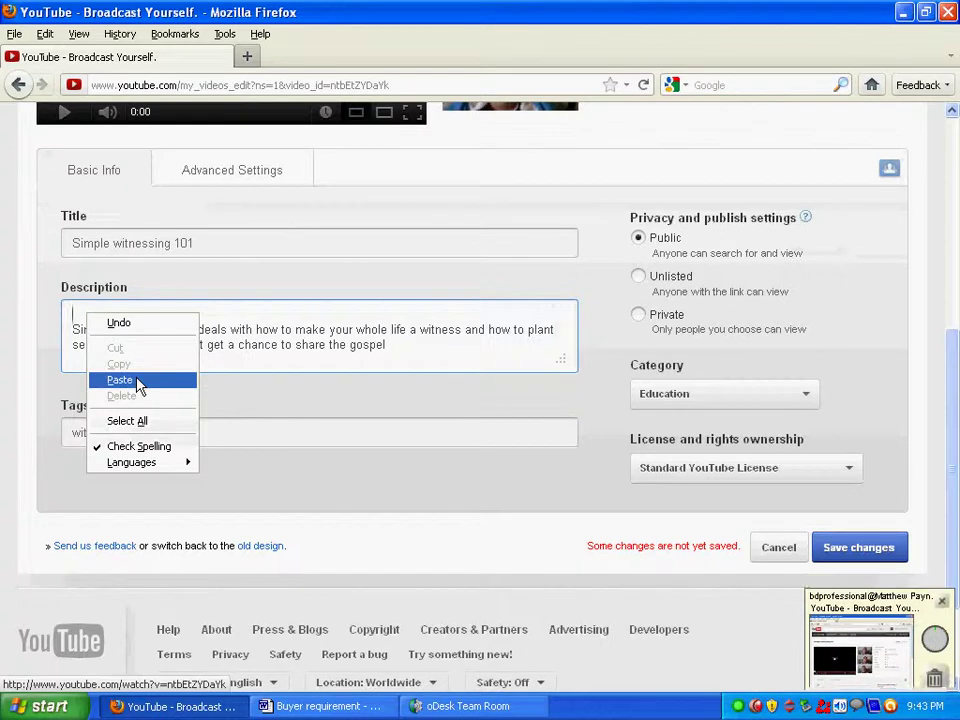
click(120, 380)
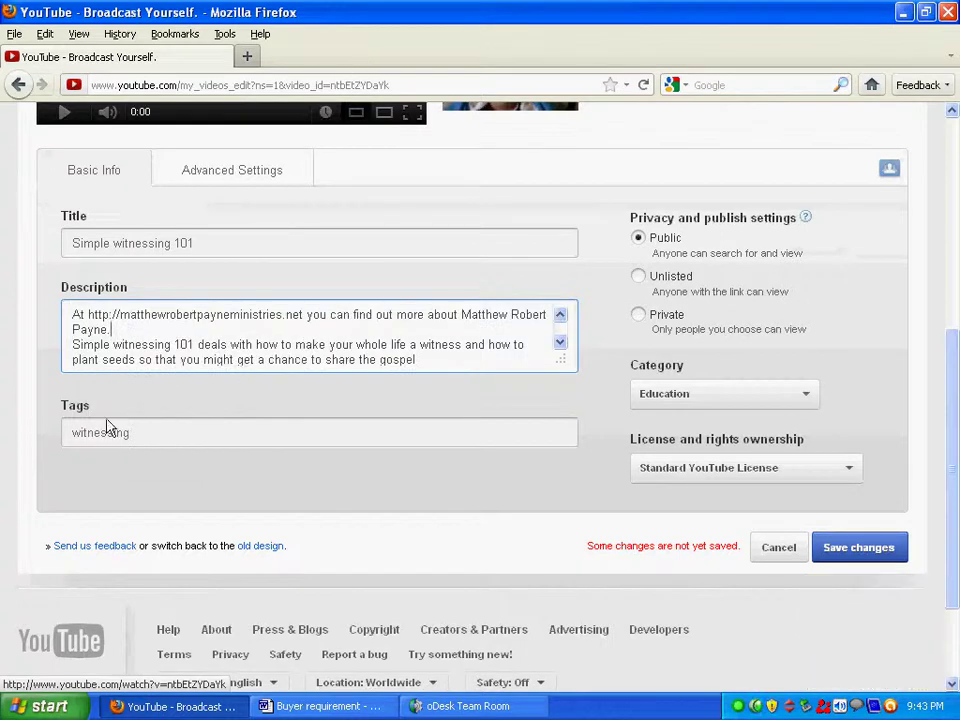
click(853, 550)
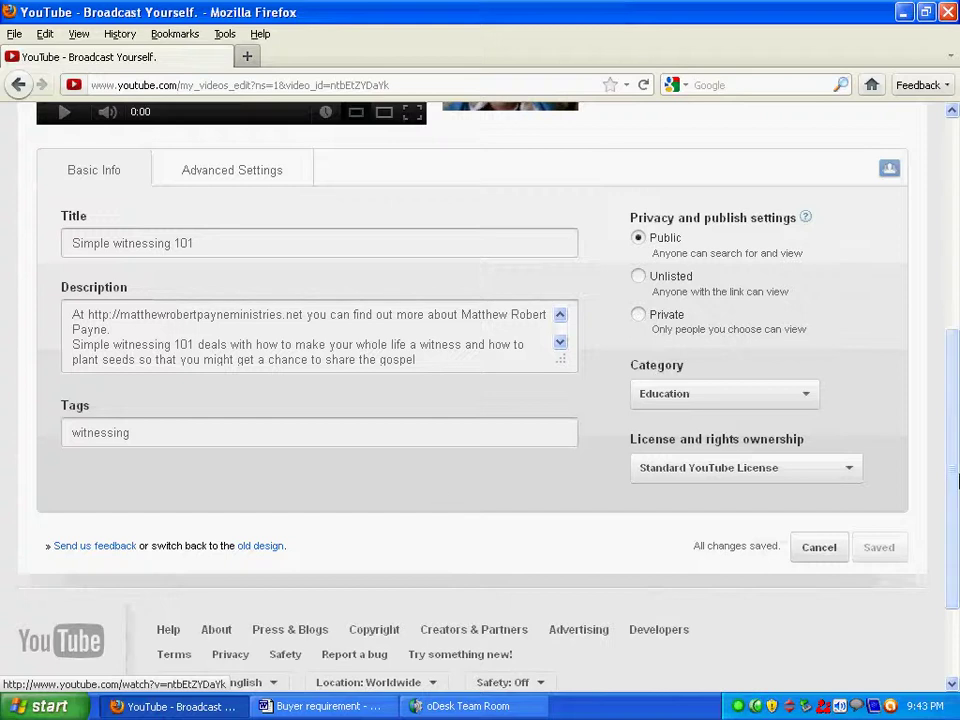
drag(953, 455, 957, 172)
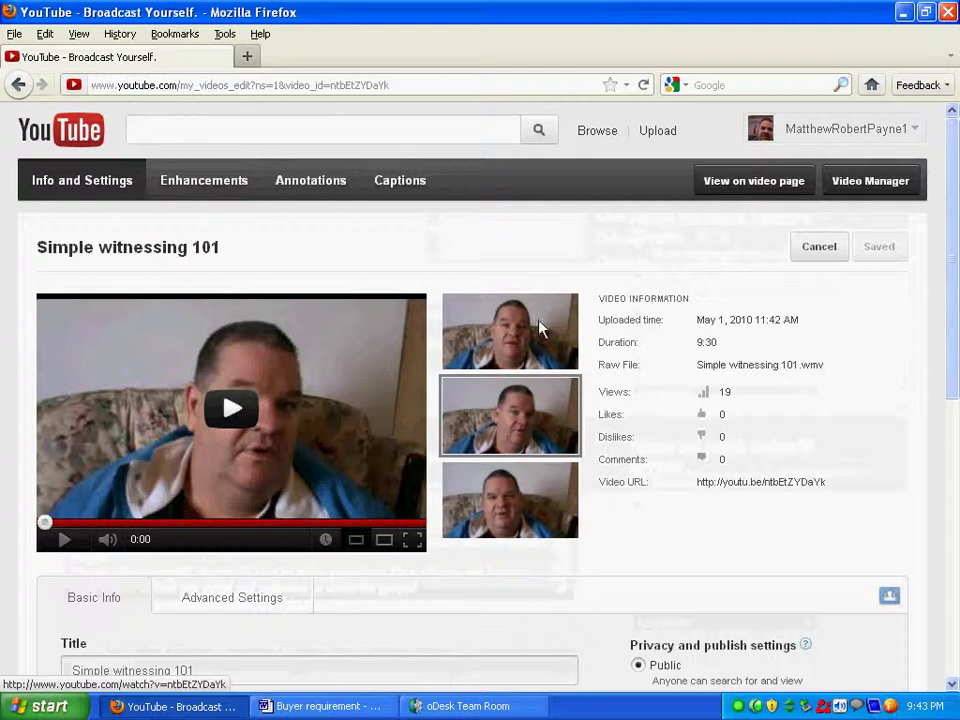
Bring up oDesk Team Room from the tray and switch time tracking off.
mouse_move(540, 328)
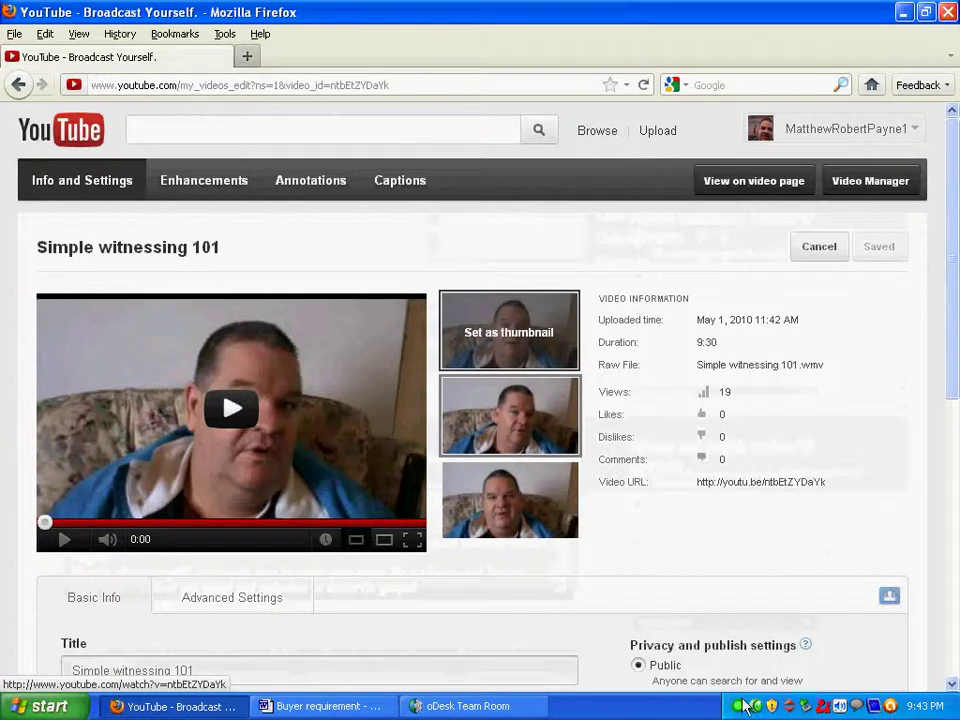
click(739, 707)
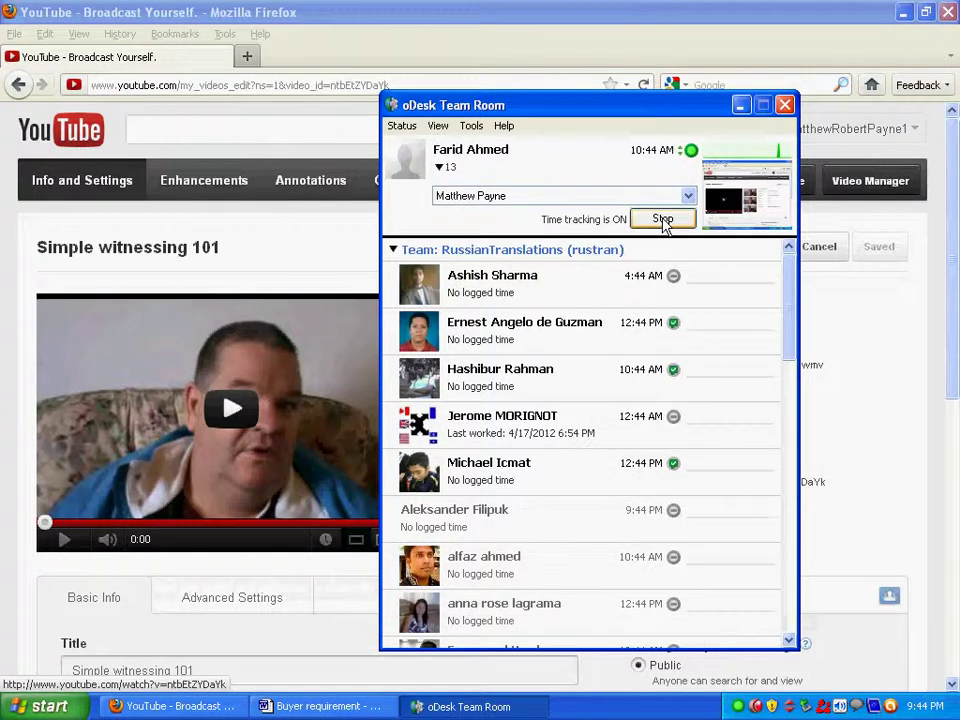
click(663, 220)
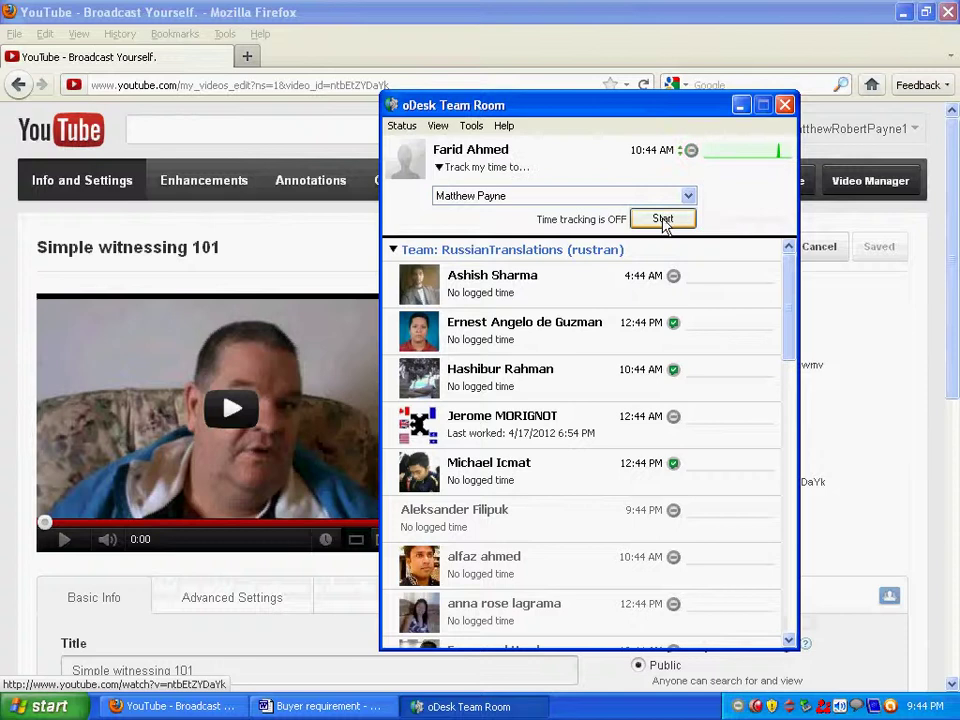